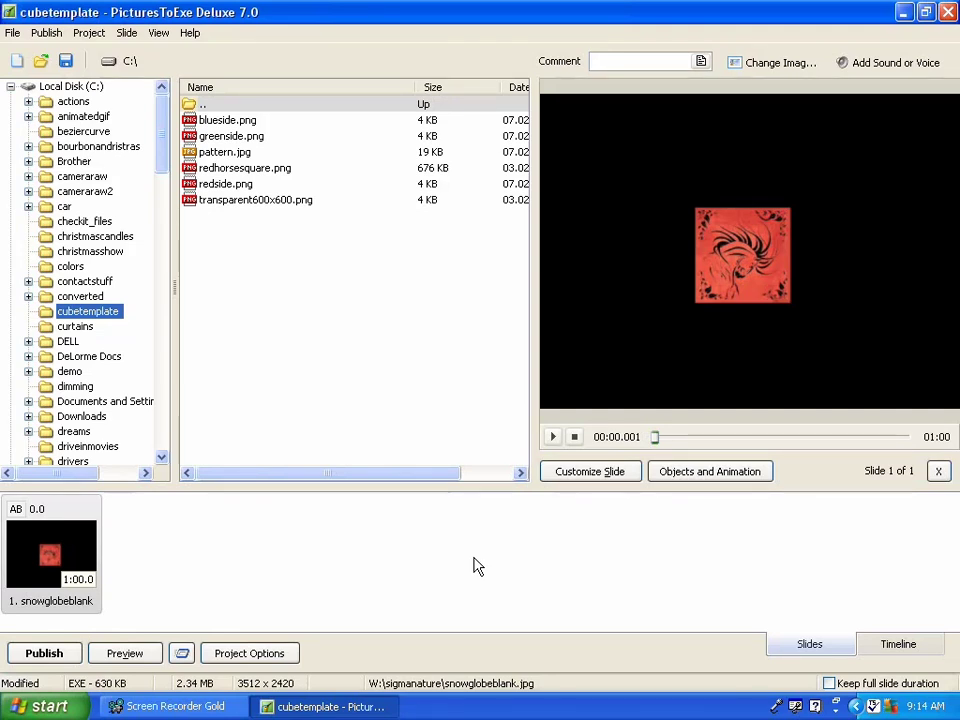
- Open Objects and Animation and select the first redhorsesquare face under the first Frame
{"action": "left_click", "coordinate": [690, 481]}
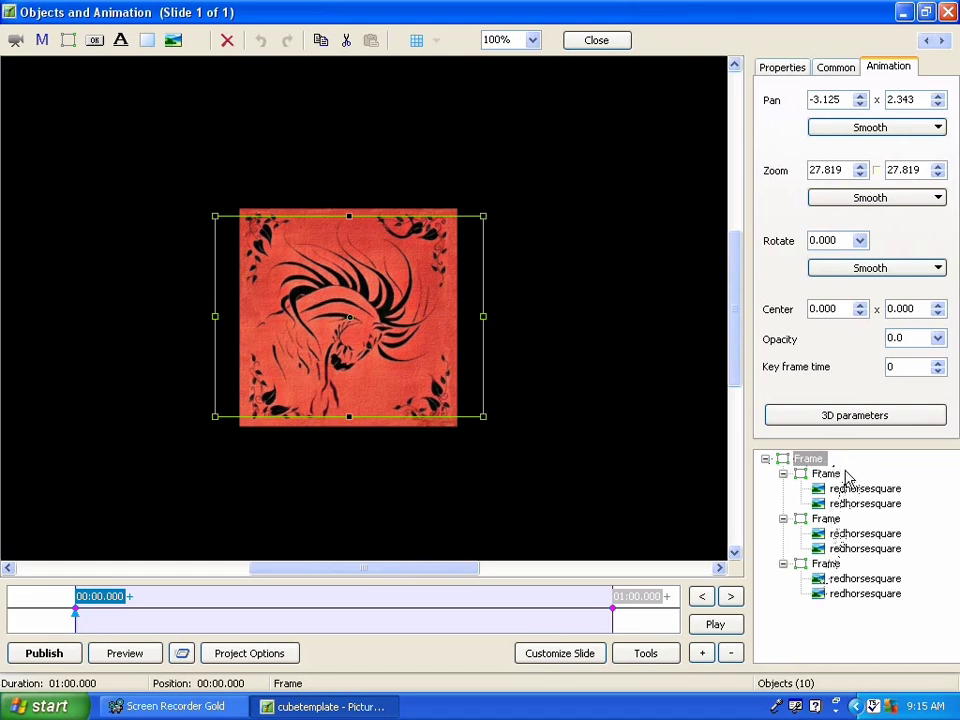
{"action": "left_click_drag", "start_coordinate": [874, 484], "coordinate": [784, 480]}
{"action": "left_click", "coordinate": [849, 491]}
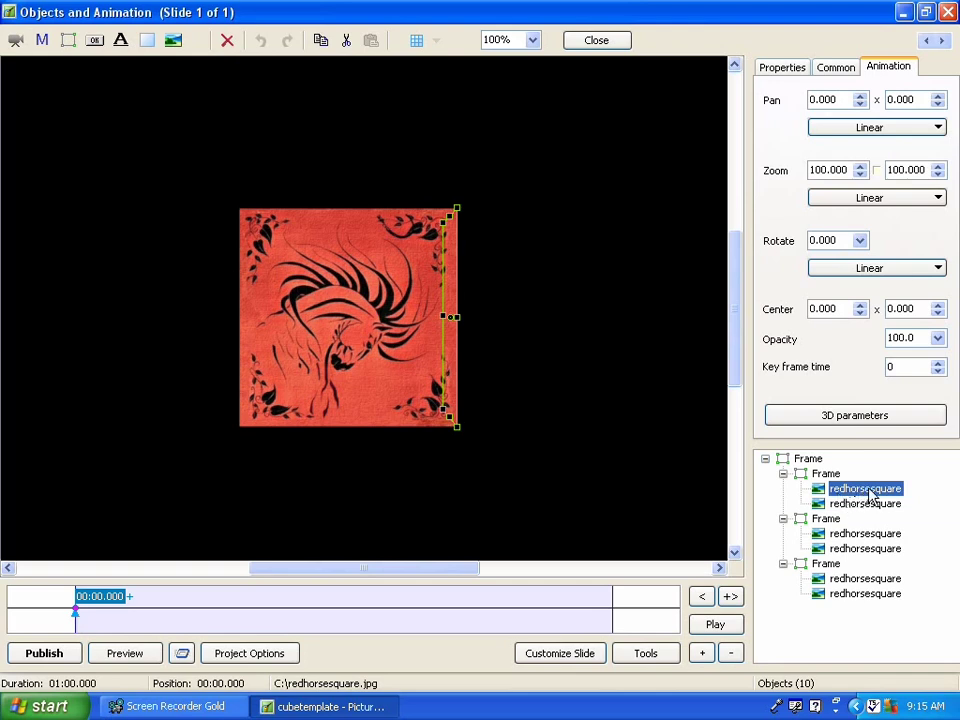
- Swap the first face's picture for cubetemplate's blueside.png and preview the cube near 19 seconds
{"action": "left_click", "coordinate": [782, 70]}
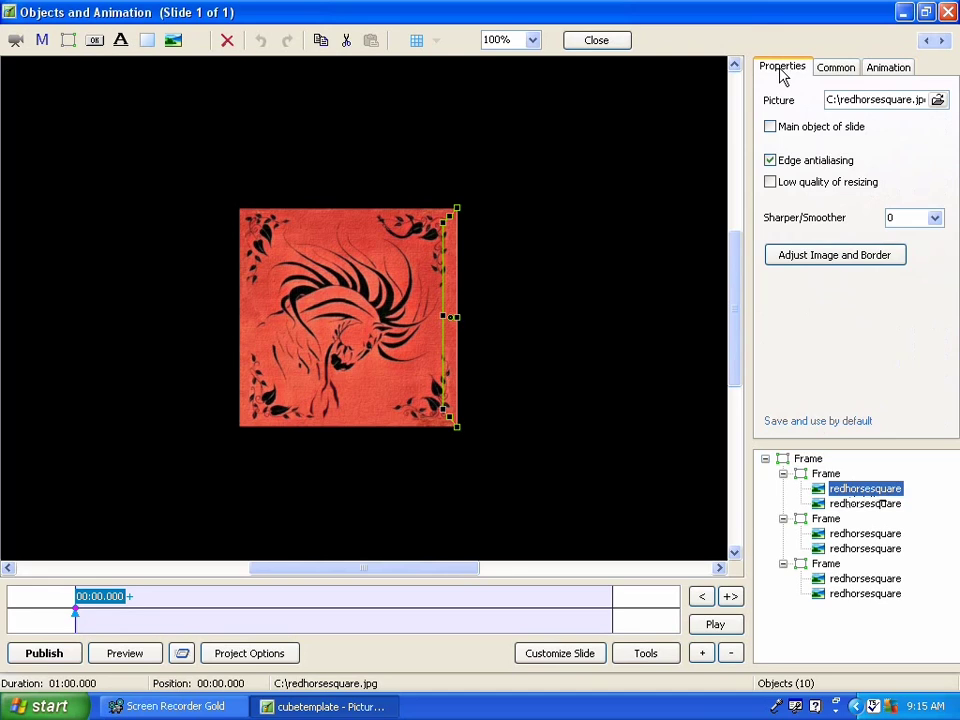
{"action": "left_click", "coordinate": [939, 100]}
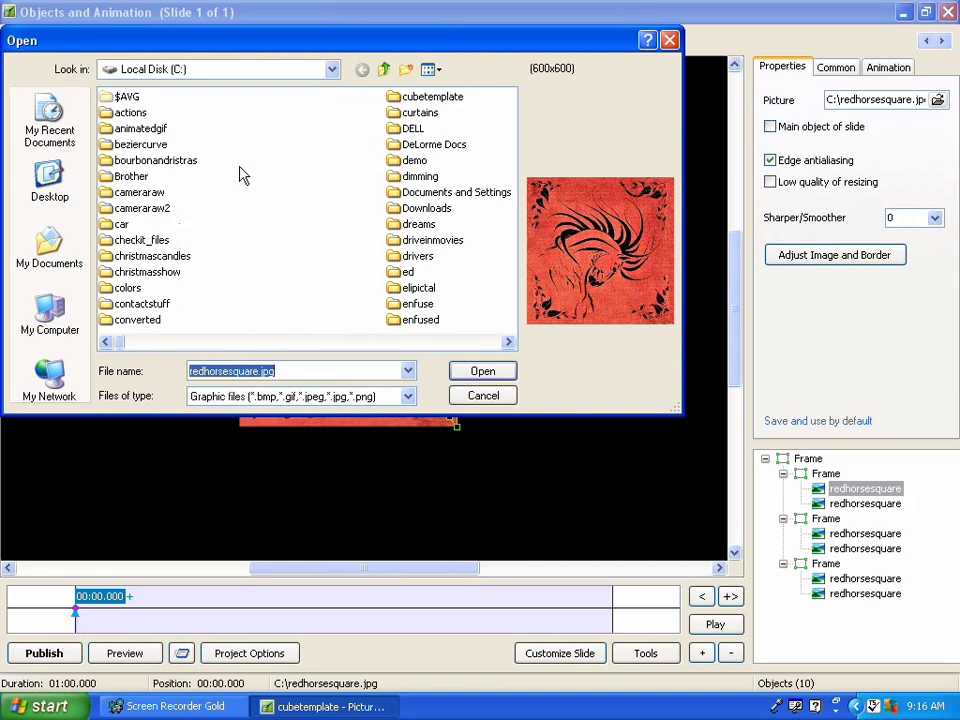
{"action": "double_click", "coordinate": [410, 98]}
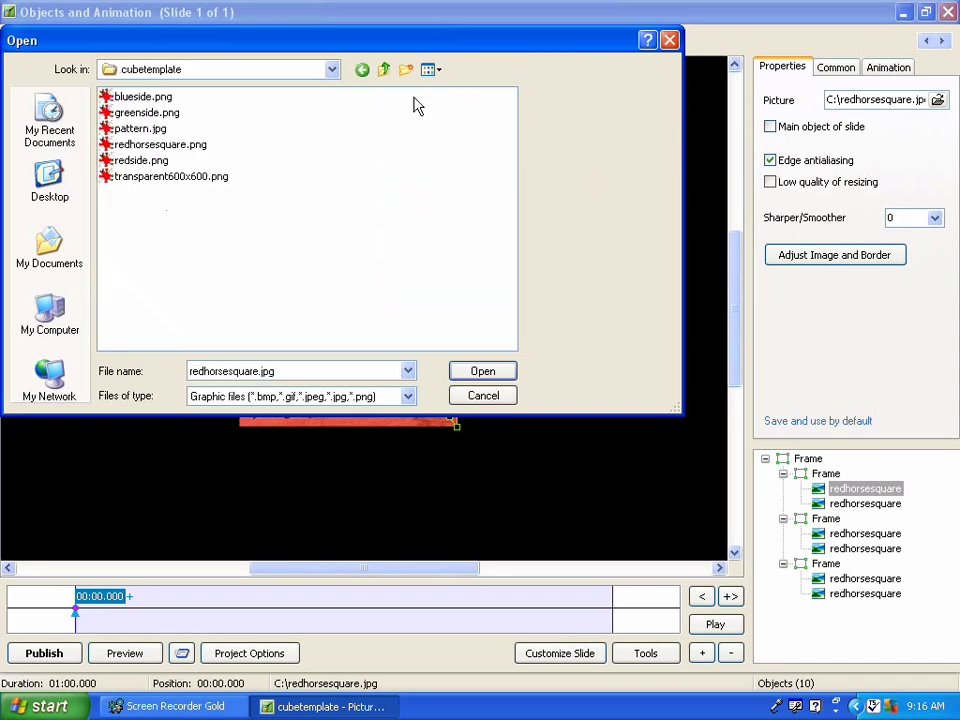
{"action": "left_click", "coordinate": [140, 97]}
{"action": "left_click", "coordinate": [478, 371]}
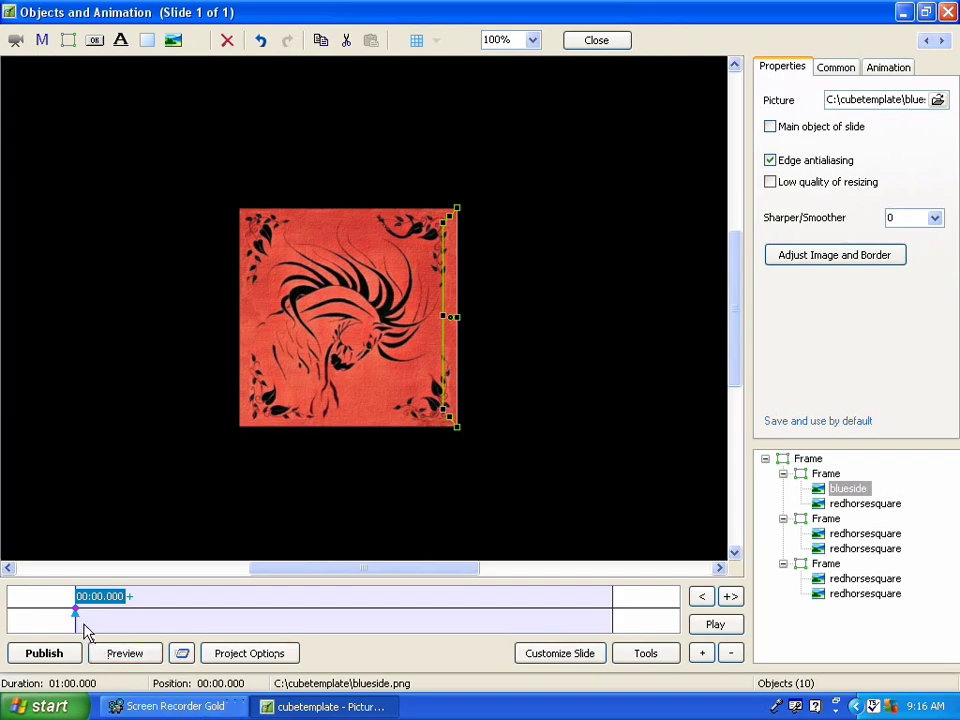
{"action": "left_click", "coordinate": [80, 620]}
{"action": "mouse_move", "coordinate": [80, 620]}
{"action": "left_mouse_down"}
{"action": "mouse_move", "coordinate": [268, 647]}
{"action": "mouse_move", "coordinate": [150, 639]}
{"action": "mouse_move", "coordinate": [77, 626]}
{"action": "mouse_move", "coordinate": [291, 638]}
{"action": "mouse_move", "coordinate": [71, 628]}
{"action": "left_mouse_up"}
- Replace the first frame's second redhorsesquare picture with redside.png from cubetemplate
{"action": "left_click", "coordinate": [71, 617]}
{"action": "left_click", "coordinate": [846, 505]}
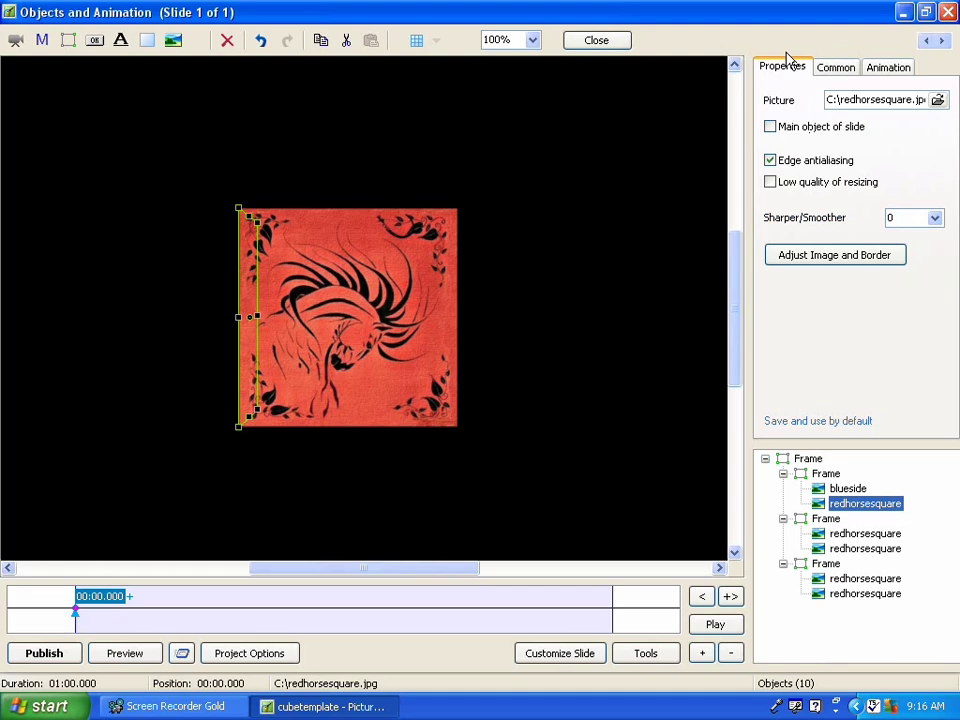
{"action": "left_click", "coordinate": [940, 100]}
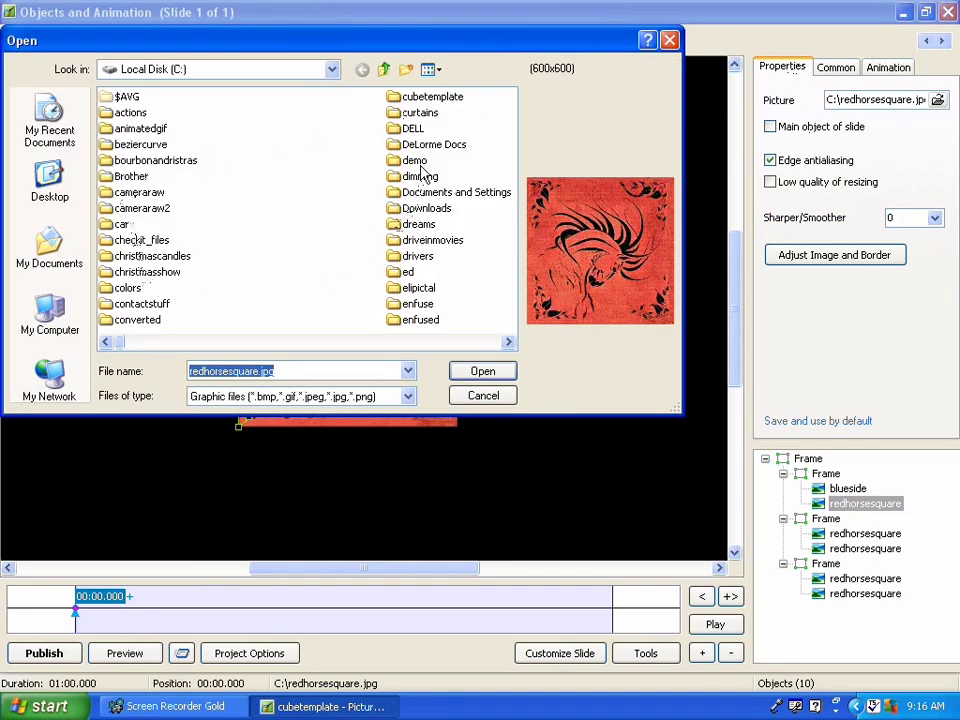
{"action": "double_click", "coordinate": [424, 97]}
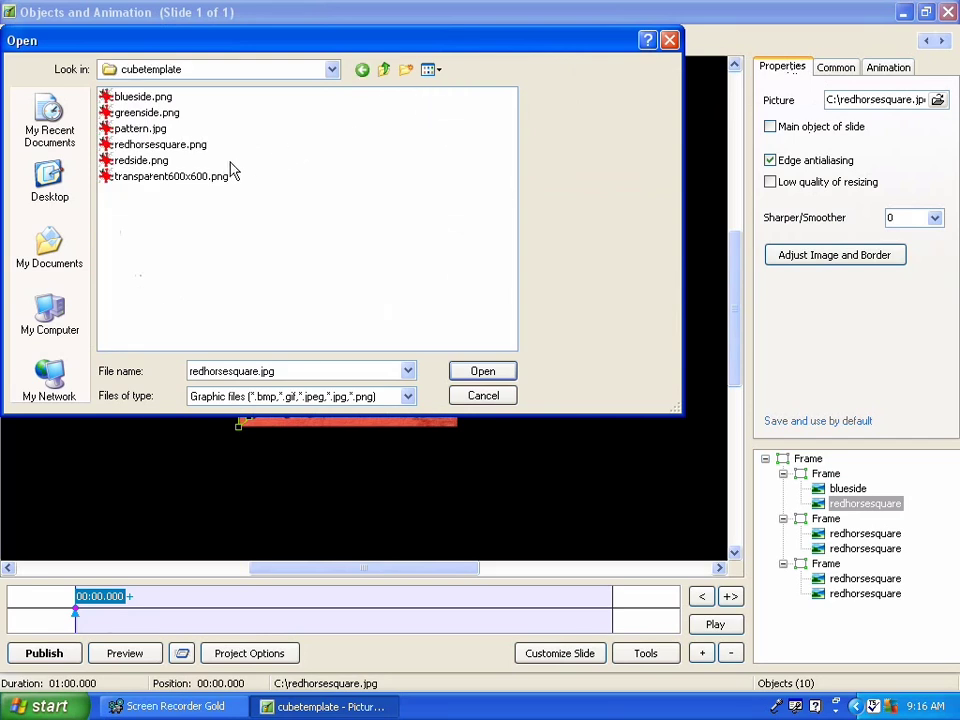
{"action": "left_click", "coordinate": [127, 165]}
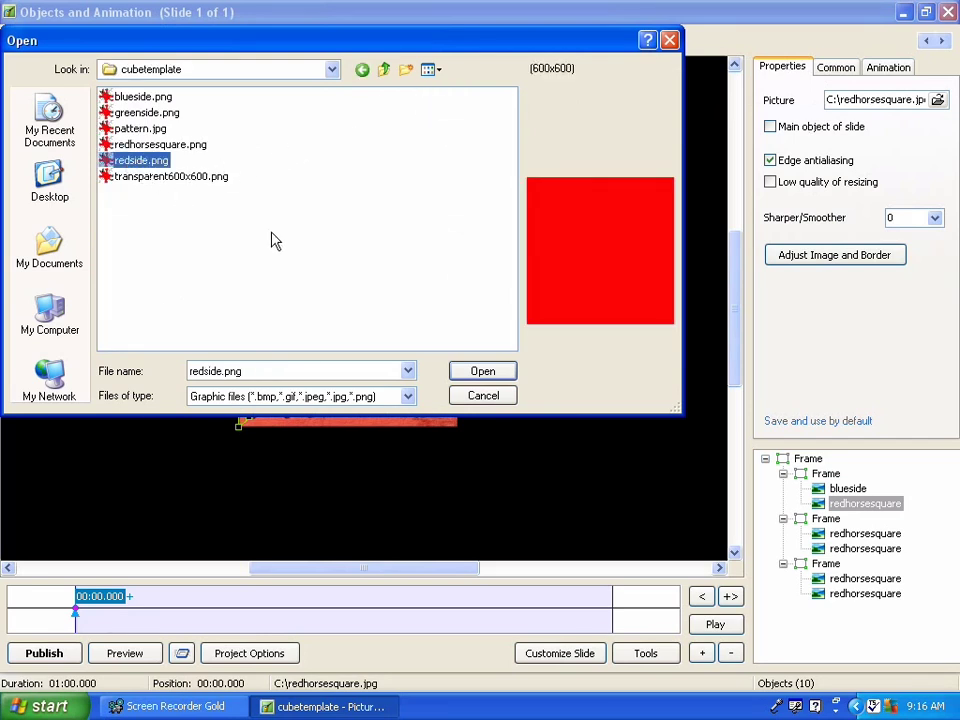
{"action": "left_click", "coordinate": [483, 371]}
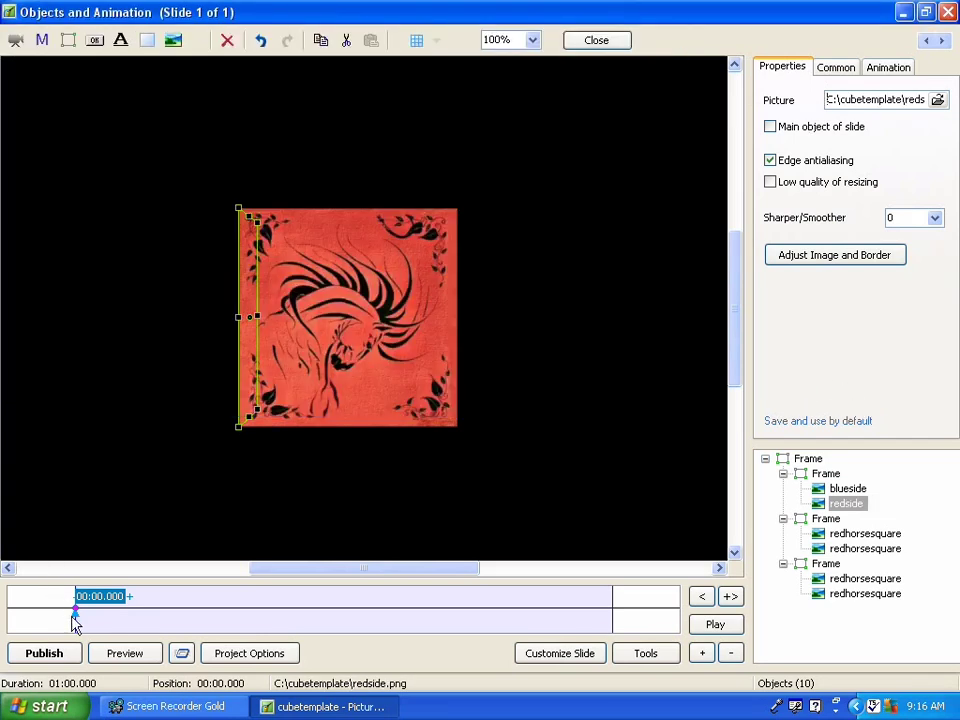
- Preview at about 9.5 seconds, return to the start keyframe, and select the second frame's first face
{"action": "mouse_move", "coordinate": [73, 621]}
{"action": "left_mouse_down"}
{"action": "mouse_move", "coordinate": [236, 649]}
{"action": "mouse_move", "coordinate": [306, 643]}
{"action": "mouse_move", "coordinate": [58, 622]}
{"action": "left_mouse_up"}
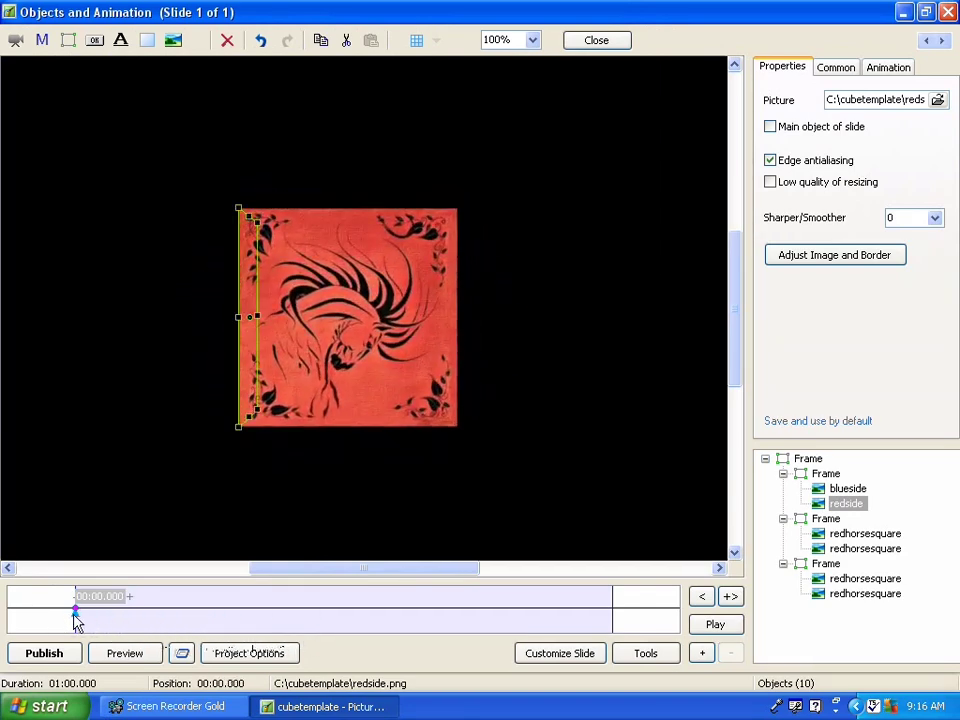
{"action": "left_click", "coordinate": [76, 612]}
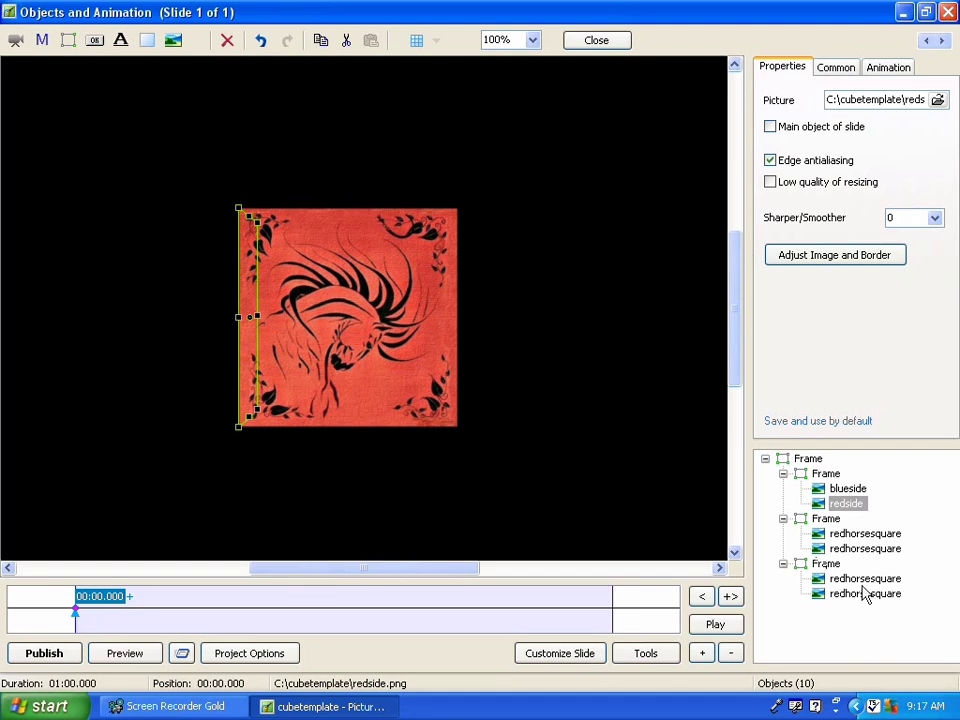
{"action": "left_click", "coordinate": [857, 535]}
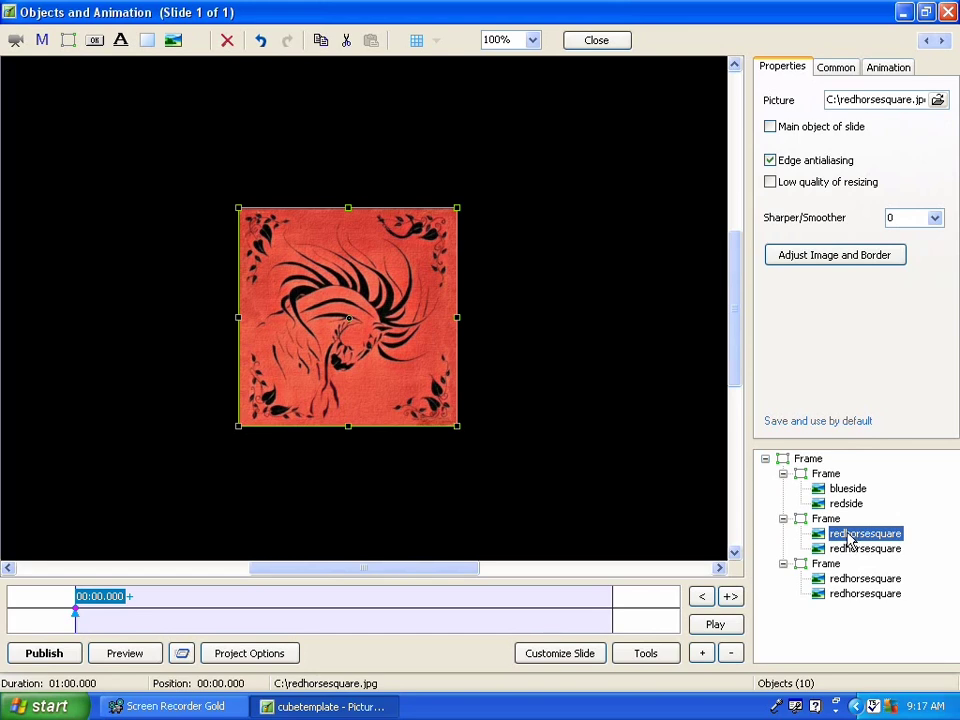
- Add hairyspider.avi from Local Disk (C:) as a video inside the second frame's first face
{"action": "right_click", "coordinate": [850, 540]}
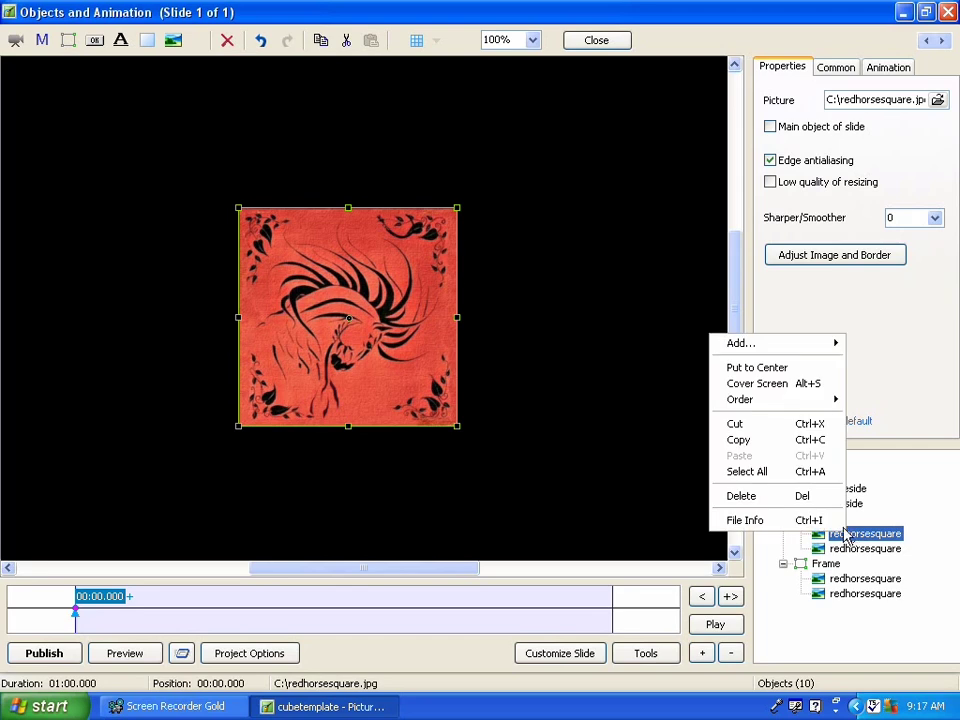
{"action": "mouse_move", "coordinate": [774, 347]}
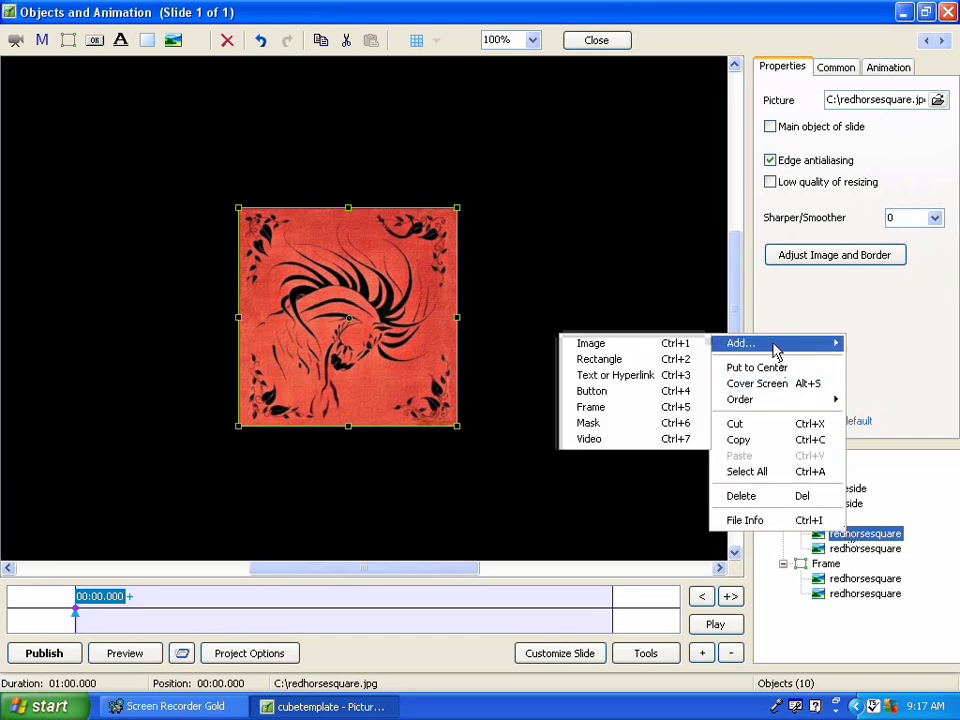
{"action": "left_click", "coordinate": [658, 441]}
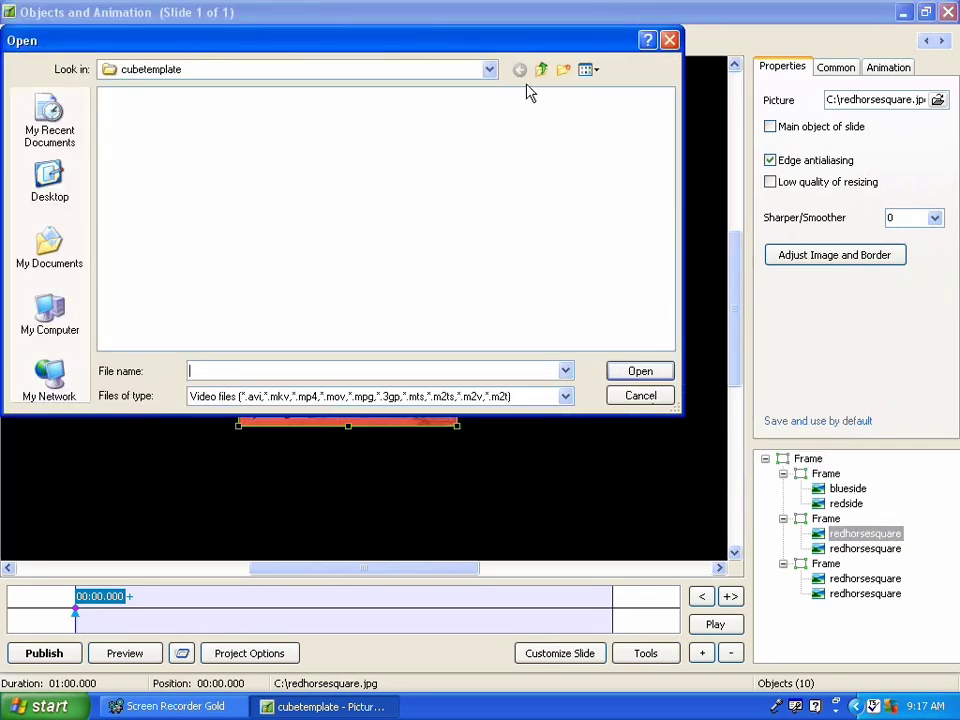
{"action": "left_click", "coordinate": [491, 70]}
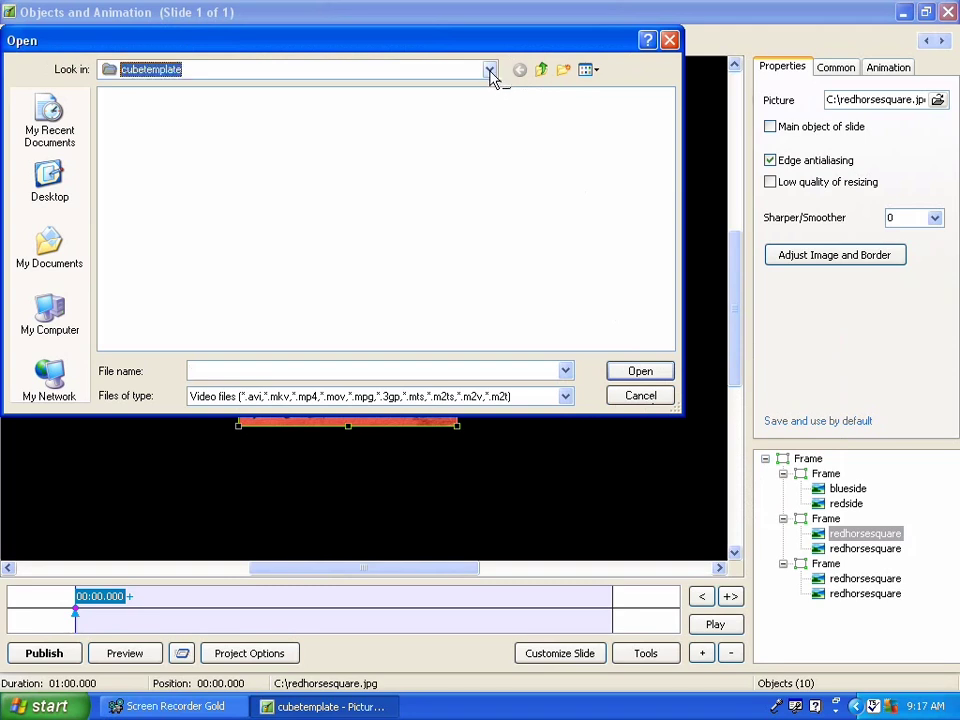
{"action": "left_click", "coordinate": [160, 147]}
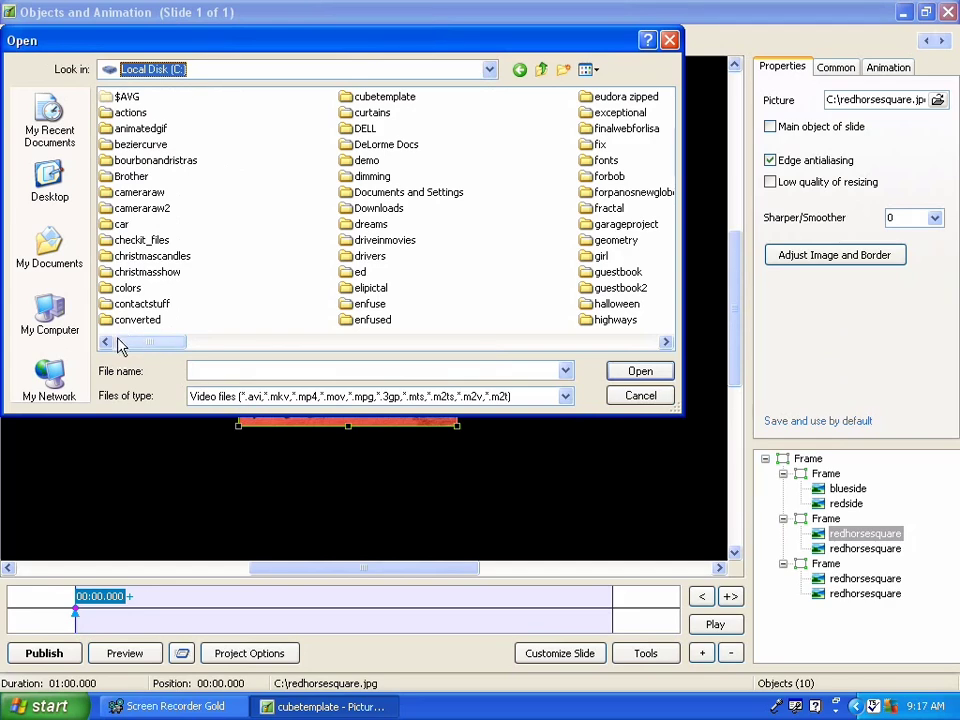
{"action": "left_click_drag", "start_coordinate": [127, 347], "coordinate": [466, 356]}
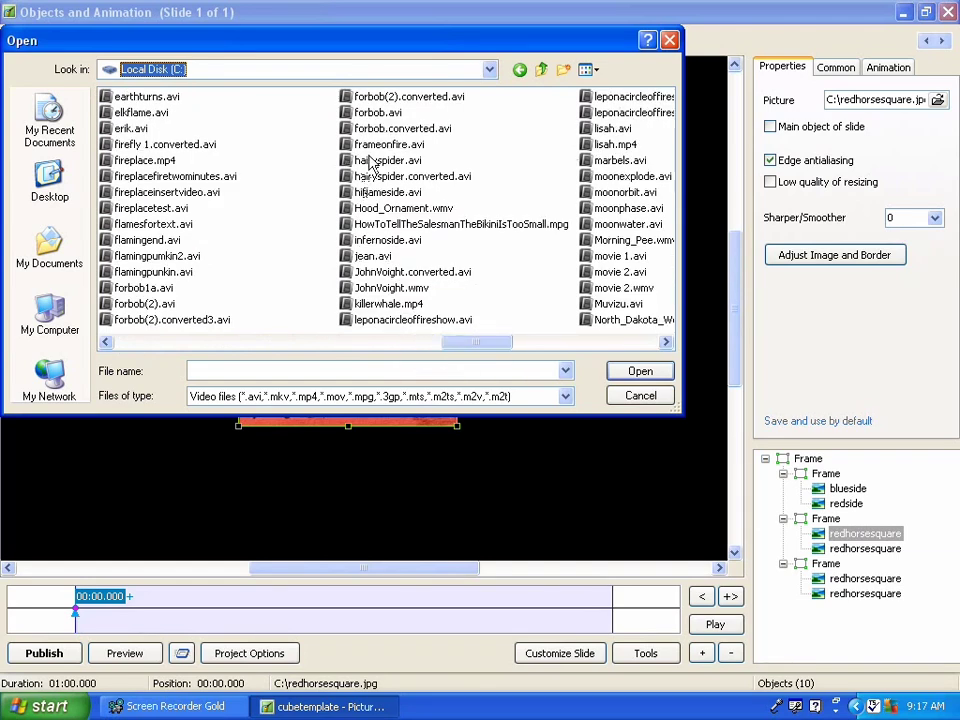
{"action": "double_click", "coordinate": [371, 160]}
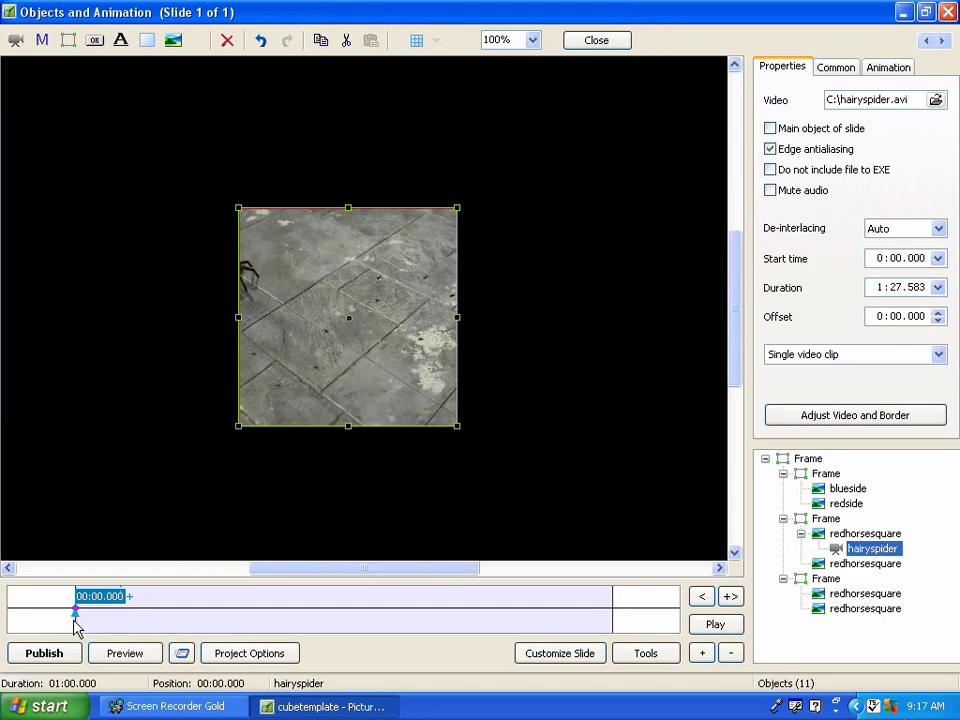
{"action": "mouse_move", "coordinate": [77, 625]}
{"action": "left_mouse_down"}
{"action": "mouse_move", "coordinate": [358, 637]}
{"action": "mouse_move", "coordinate": [491, 630]}
{"action": "mouse_move", "coordinate": [80, 626]}
{"action": "left_mouse_up"}
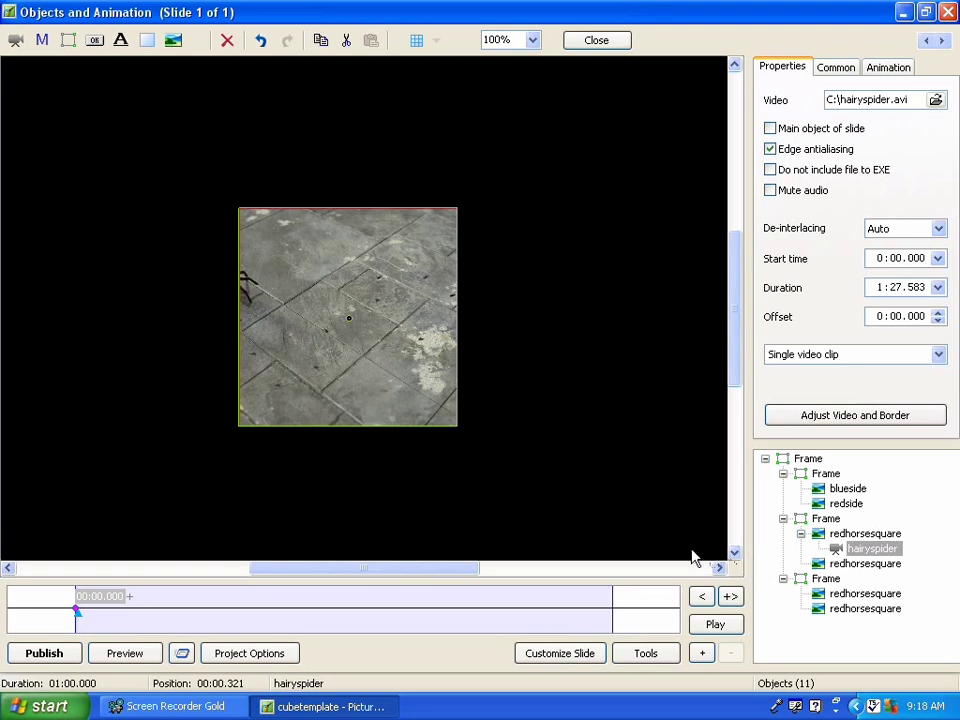
- Delete the hairyspider video object from the second frame's first face
{"action": "left_click", "coordinate": [845, 566]}
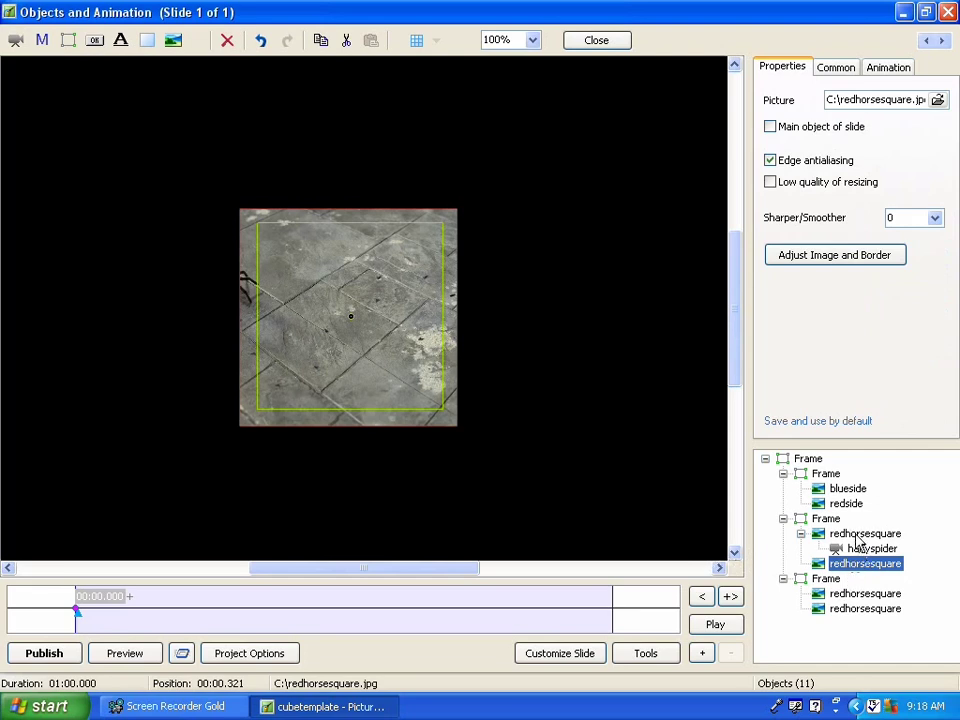
{"action": "left_click", "coordinate": [855, 548]}
{"action": "right_click", "coordinate": [855, 550]}
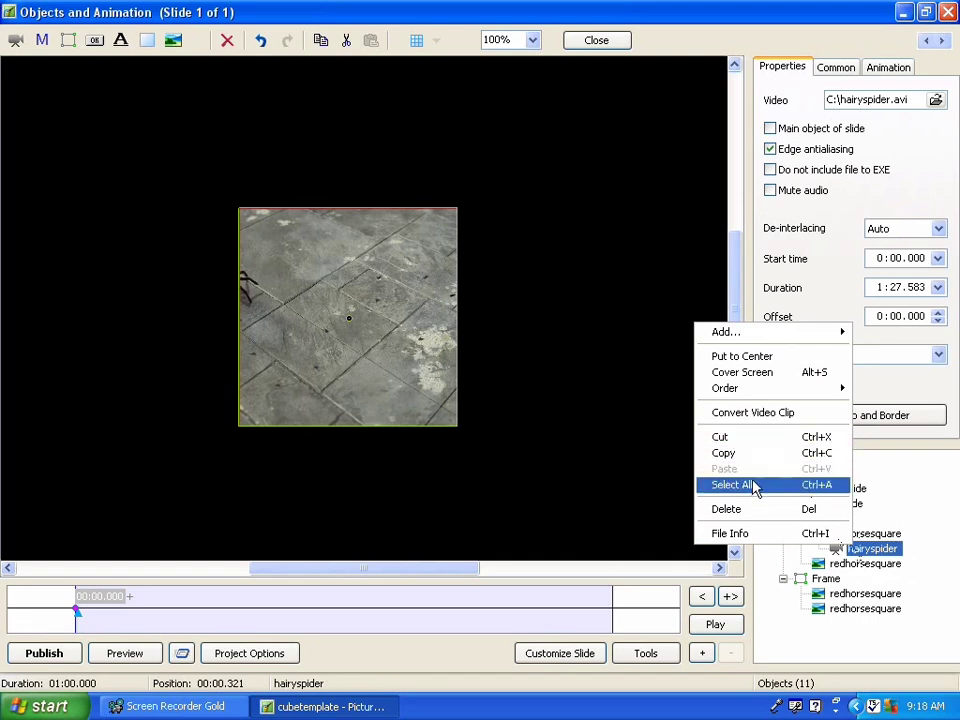
{"action": "left_click", "coordinate": [755, 516]}
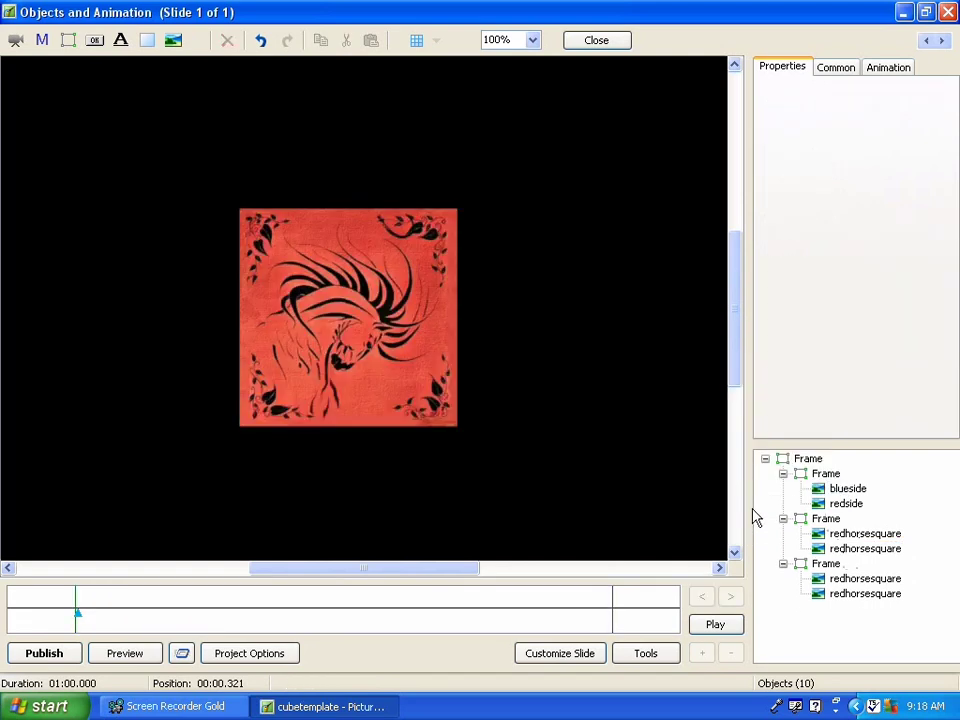
{"action": "left_click", "coordinate": [850, 533]}
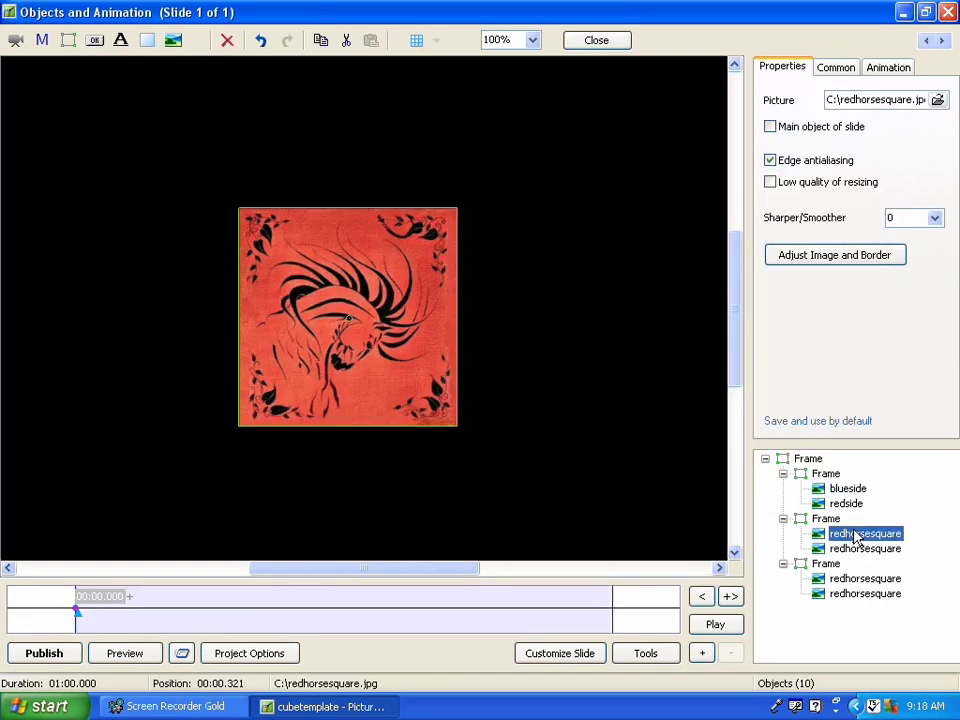
- Add a Rectangle mask with blur width 0.01 and corner radius 0 to that face
{"action": "right_click", "coordinate": [847, 537]}
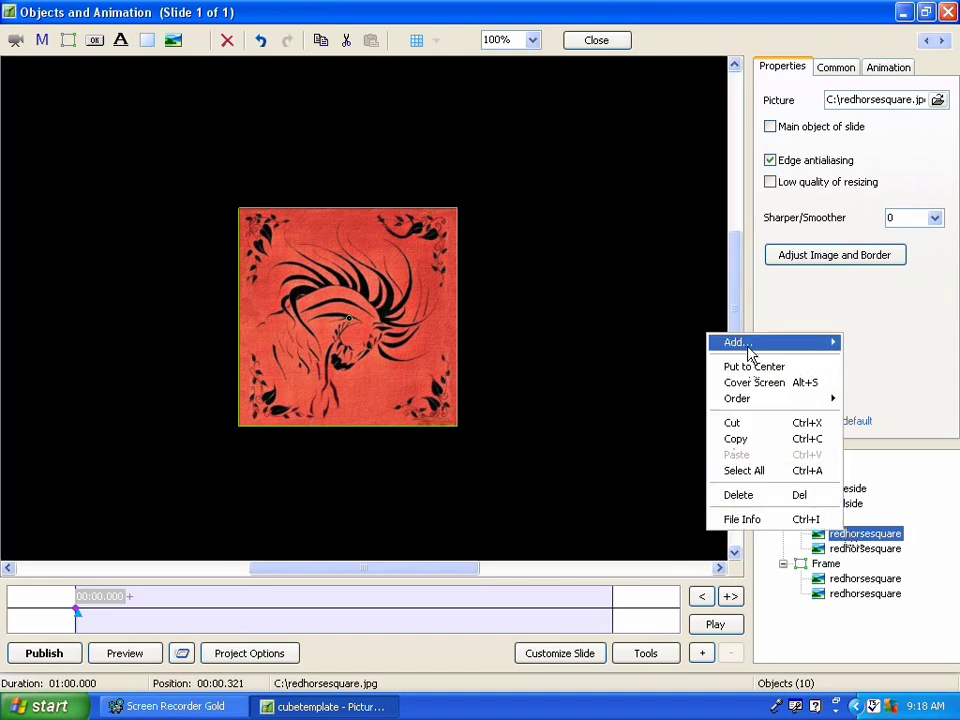
{"action": "mouse_move", "coordinate": [748, 346]}
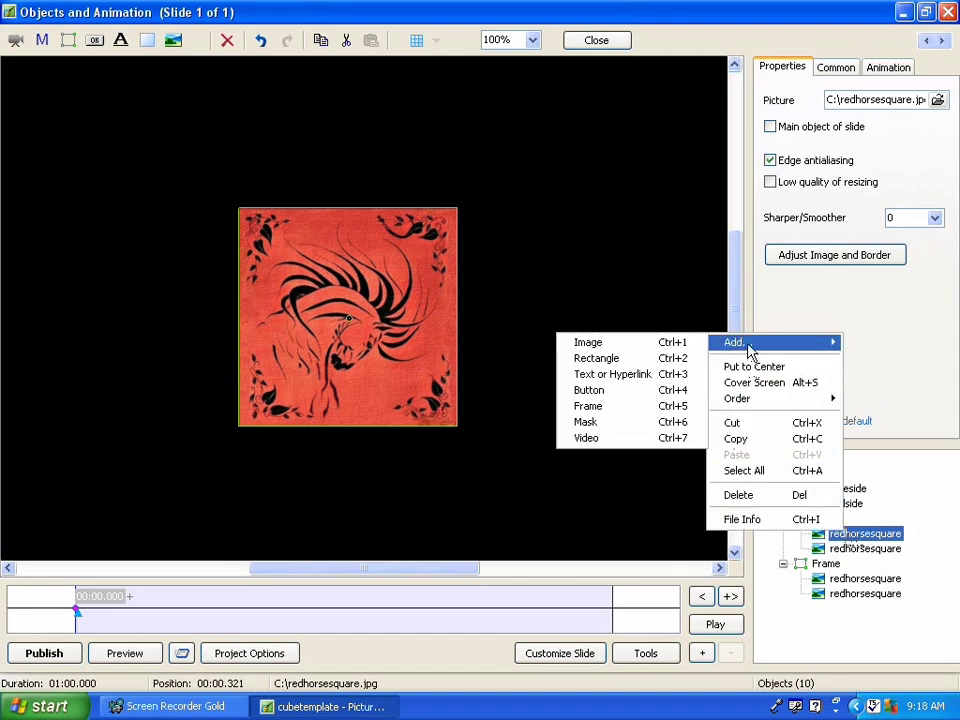
{"action": "left_click", "coordinate": [610, 424]}
{"action": "left_click", "coordinate": [598, 256]}
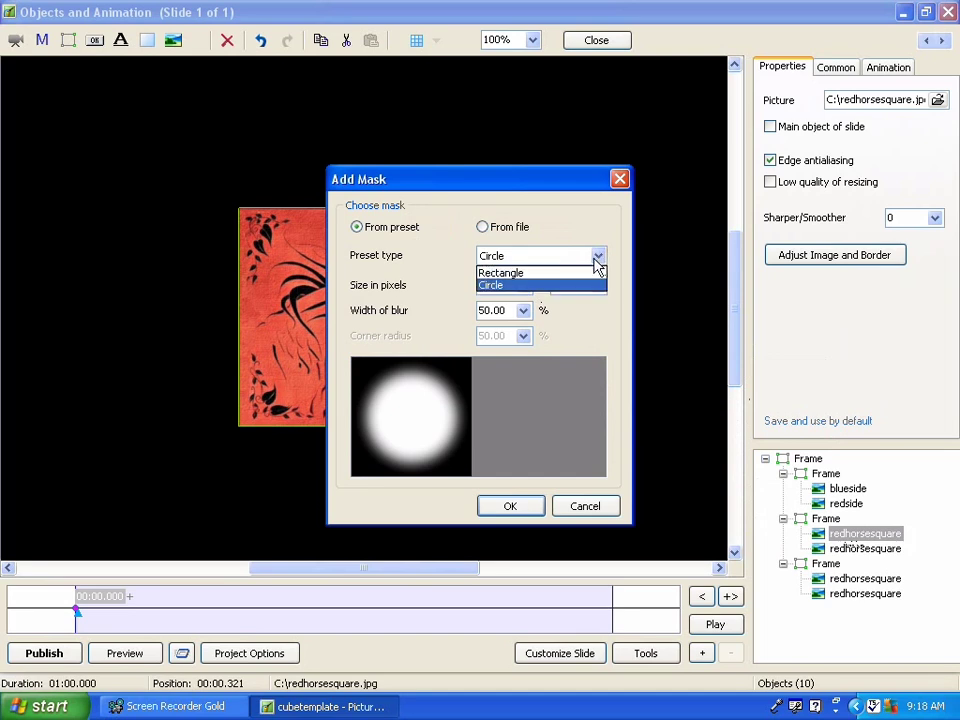
{"action": "left_click", "coordinate": [517, 274]}
{"action": "left_click", "coordinate": [523, 310]}
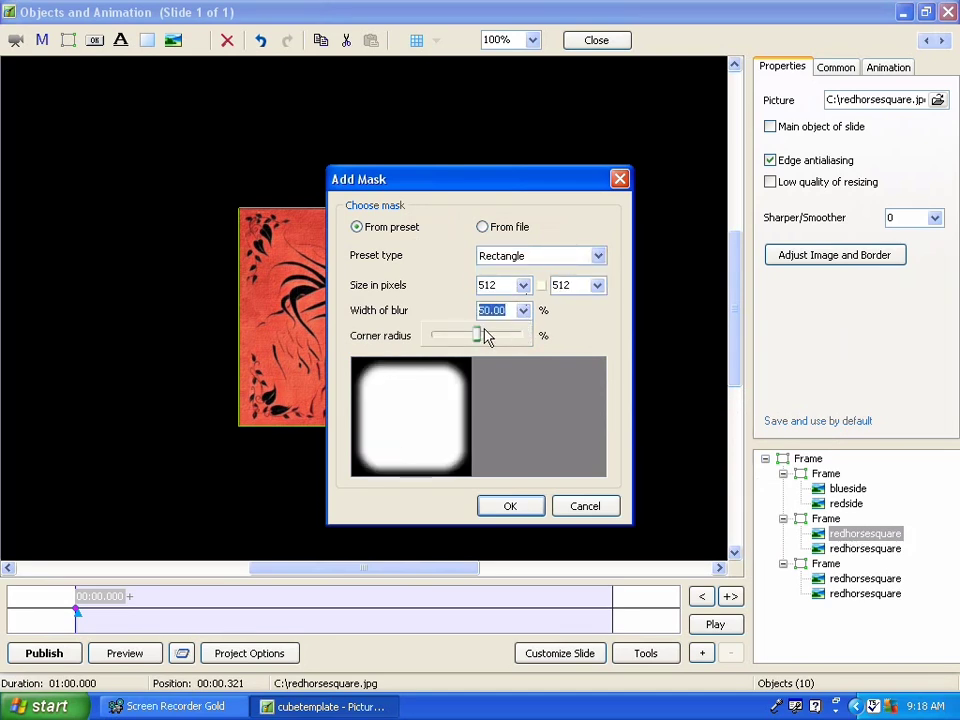
{"action": "left_click_drag", "start_coordinate": [482, 334], "coordinate": [408, 340]}
{"action": "left_click", "coordinate": [578, 332]}
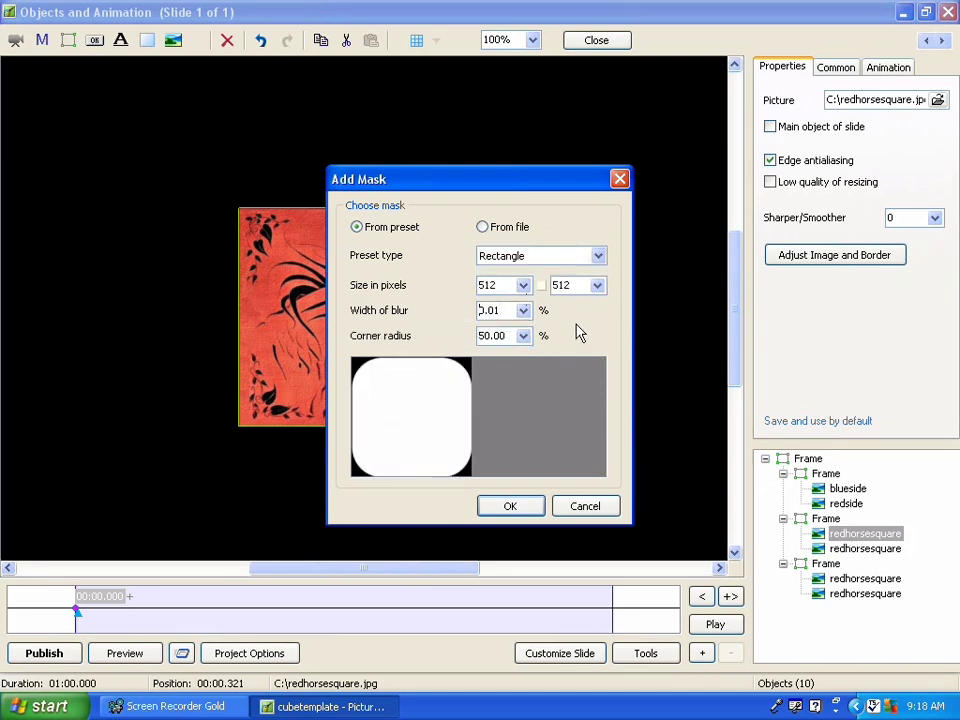
{"action": "left_click", "coordinate": [523, 335]}
{"action": "left_click_drag", "start_coordinate": [486, 364], "coordinate": [428, 360]}
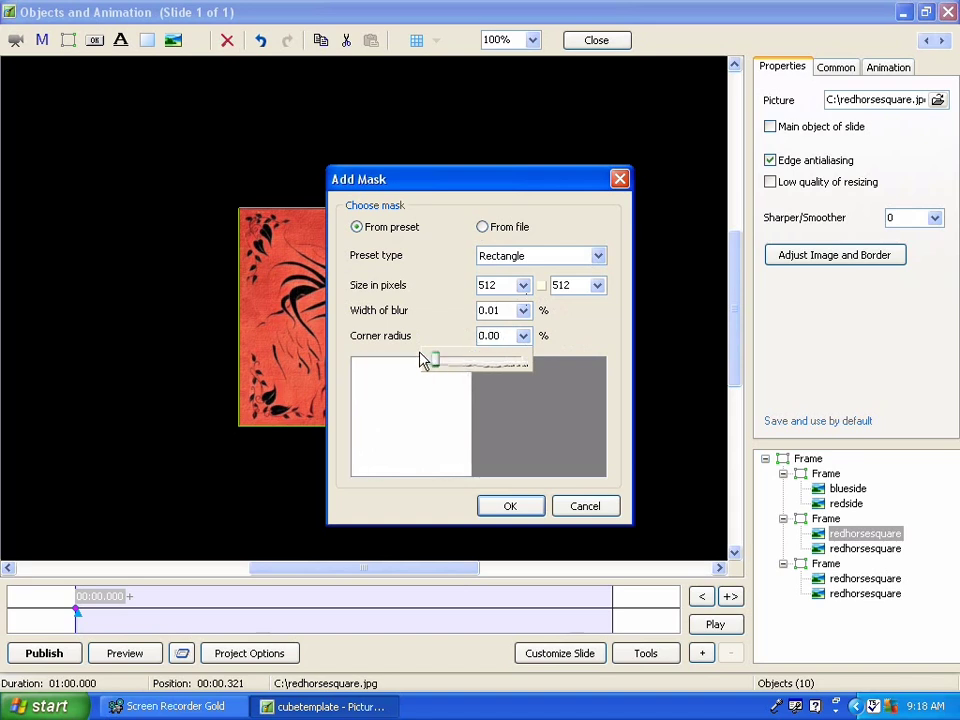
{"action": "left_click", "coordinate": [577, 337]}
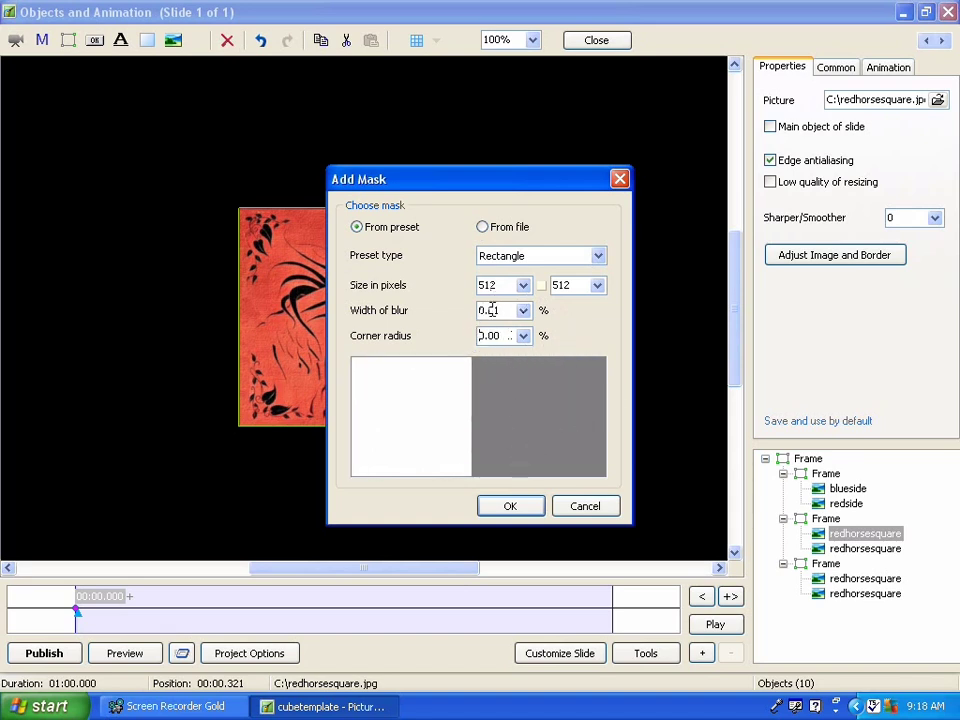
{"action": "left_click", "coordinate": [505, 507]}
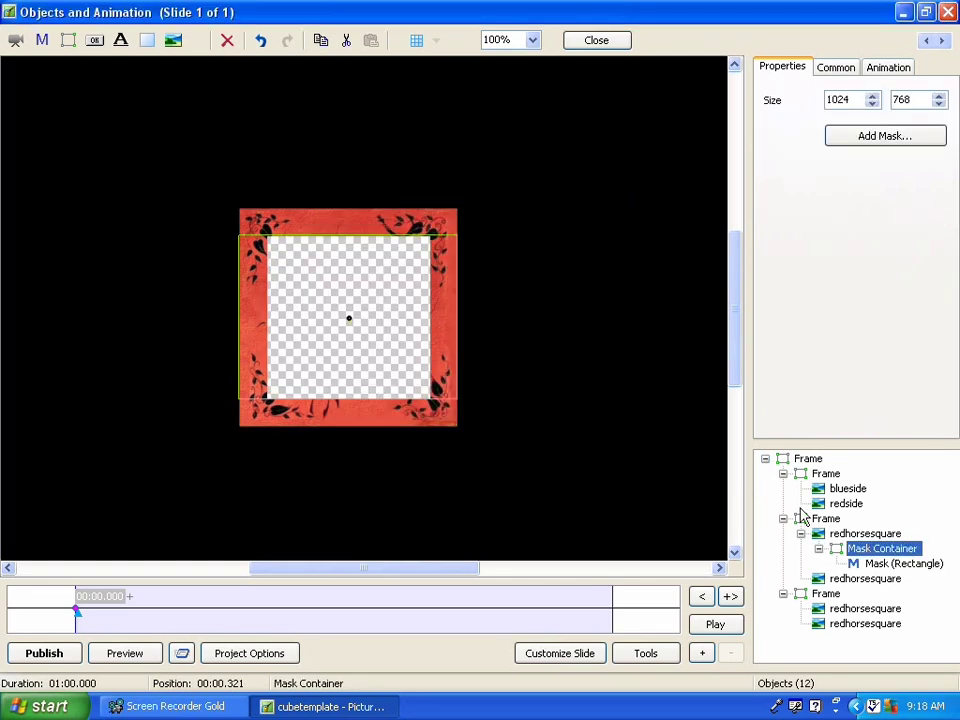
- Add fireplace.mp4 into the Mask Container, choosing Use Original File
{"action": "right_click", "coordinate": [866, 556]}
{"action": "mouse_move", "coordinate": [788, 362]}
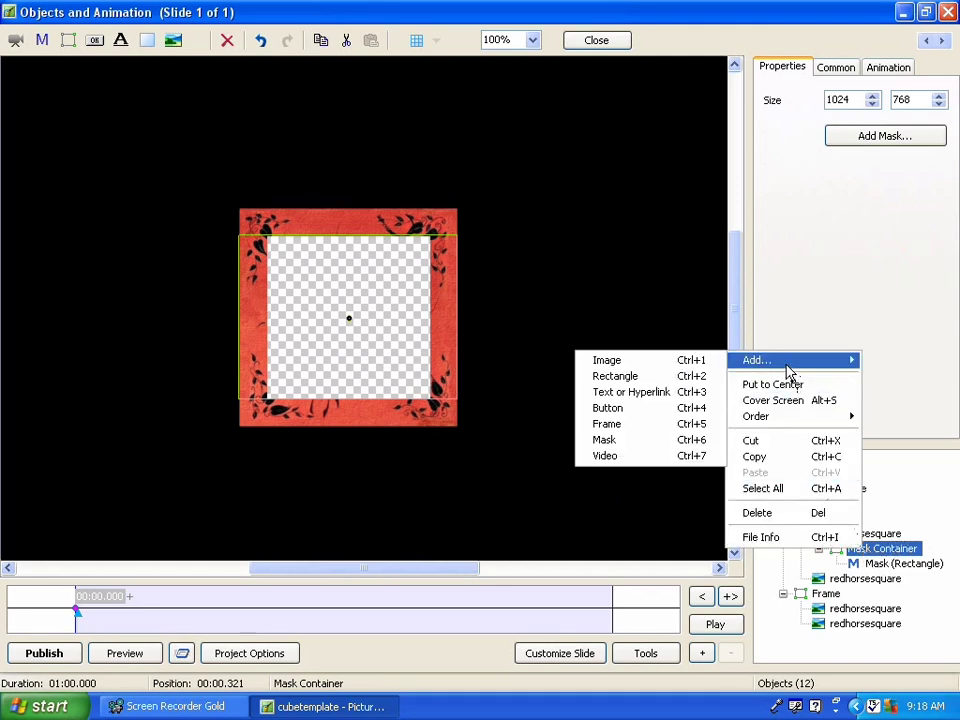
{"action": "left_click", "coordinate": [620, 456]}
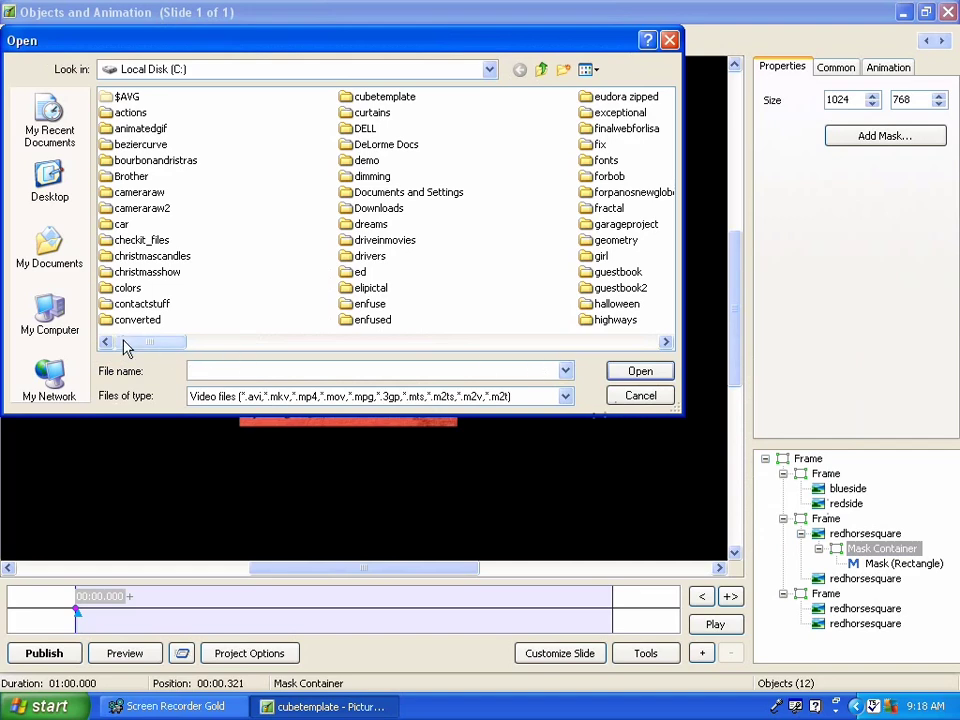
{"action": "left_click_drag", "start_coordinate": [127, 346], "coordinate": [377, 364]}
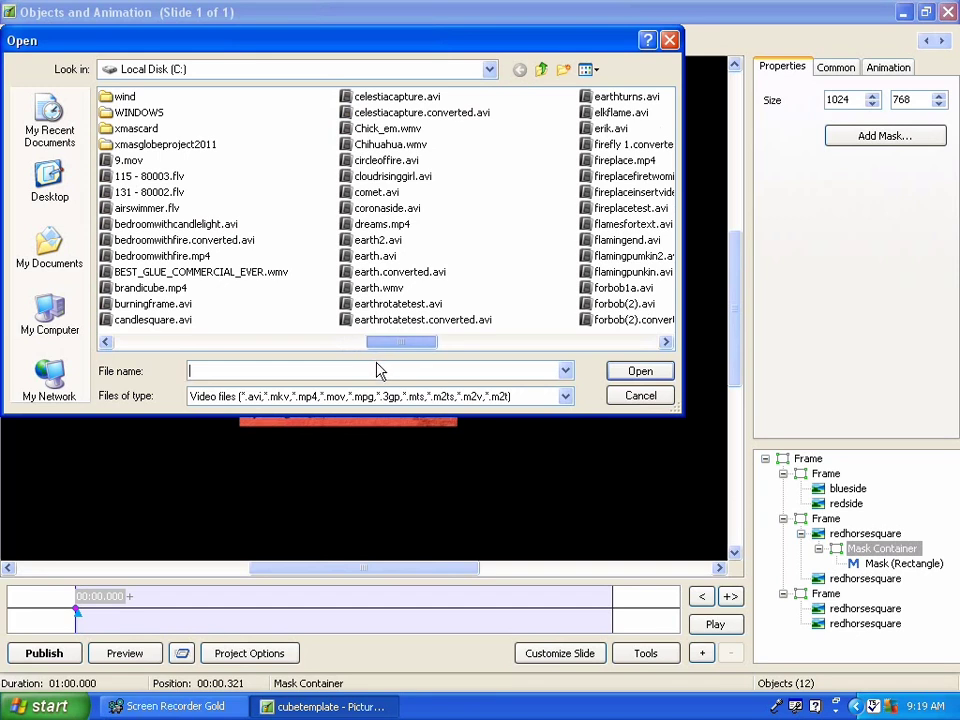
{"action": "left_click_drag", "start_coordinate": [377, 370], "coordinate": [403, 372]}
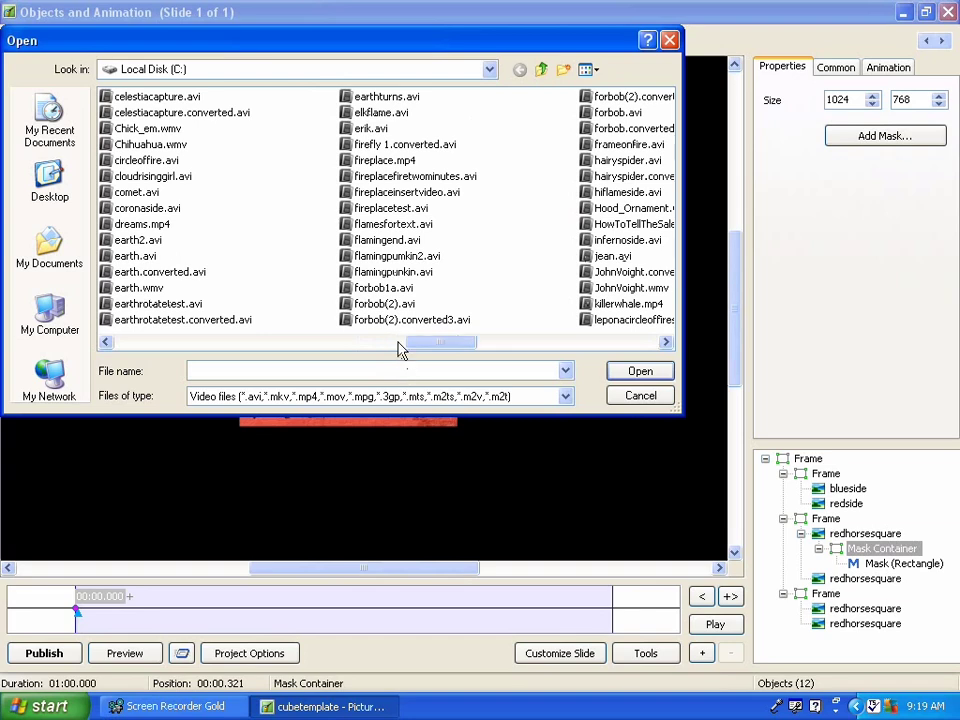
{"action": "double_click", "coordinate": [390, 162]}
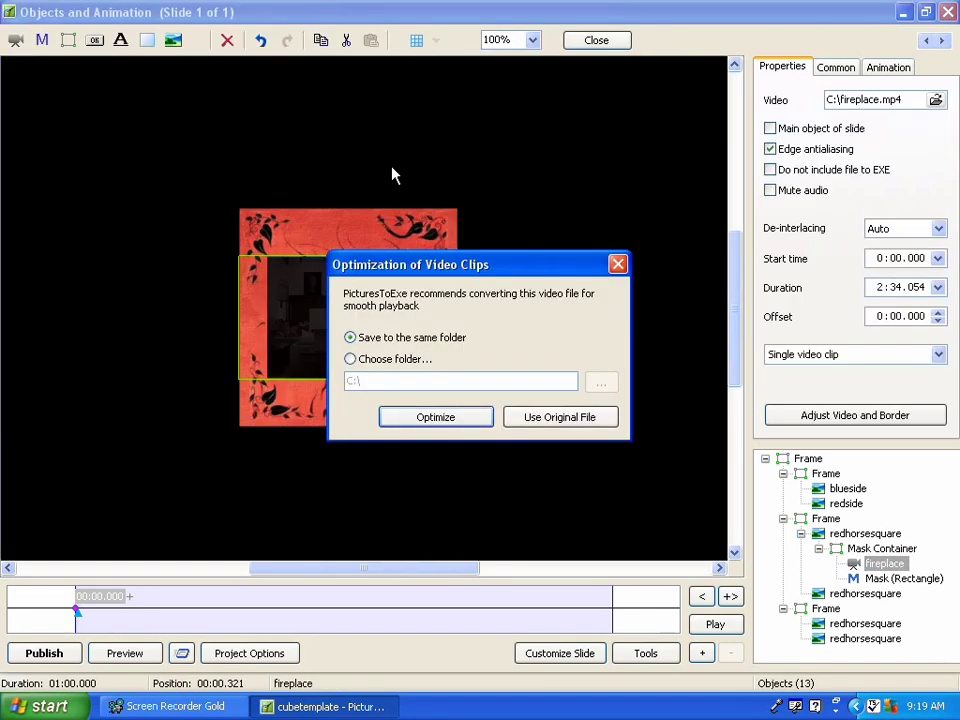
{"action": "left_click", "coordinate": [512, 418]}
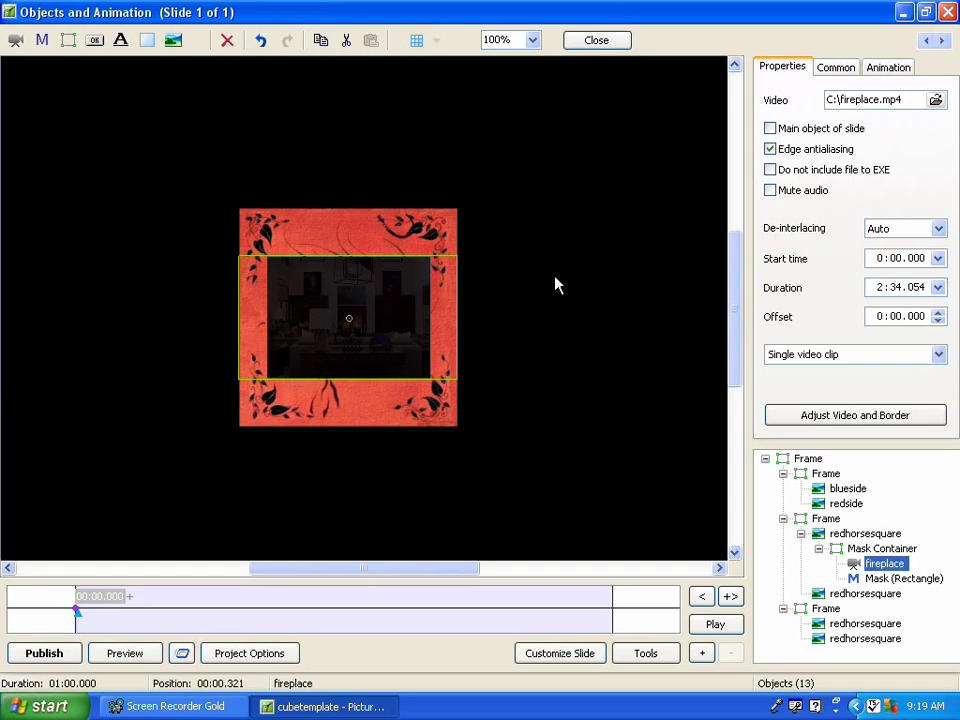
- At the 00:00.000 keyframe, enlarge Mask (Rectangle) to the picture edges, viewed at 150% zoom
{"action": "left_click", "coordinate": [867, 551]}
{"action": "left_click", "coordinate": [873, 563]}
{"action": "left_click", "coordinate": [95, 598]}
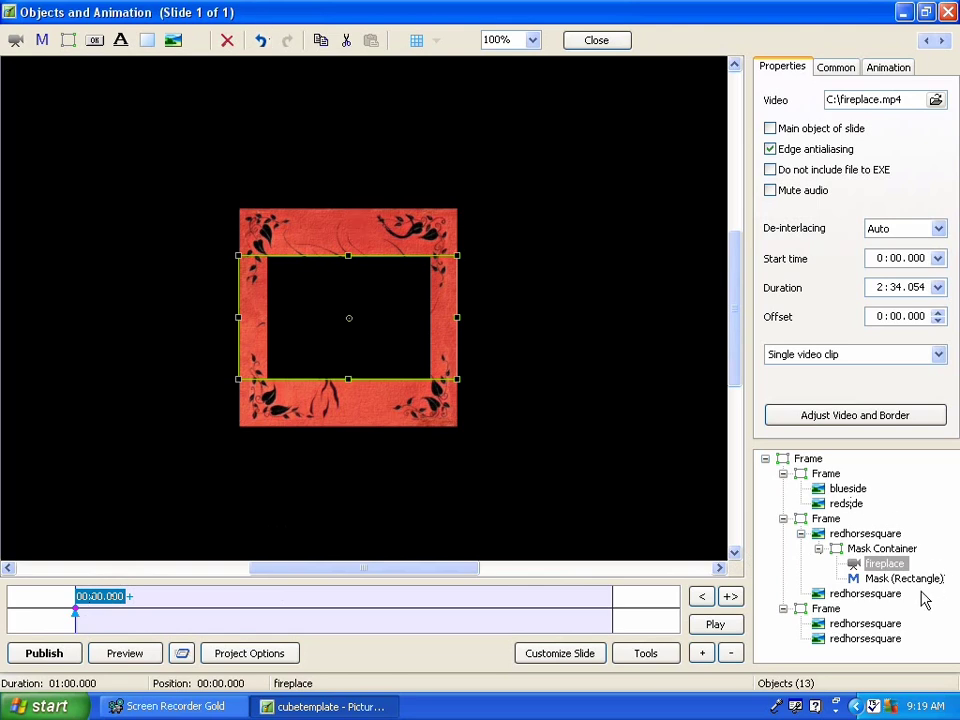
{"action": "left_click", "coordinate": [885, 580]}
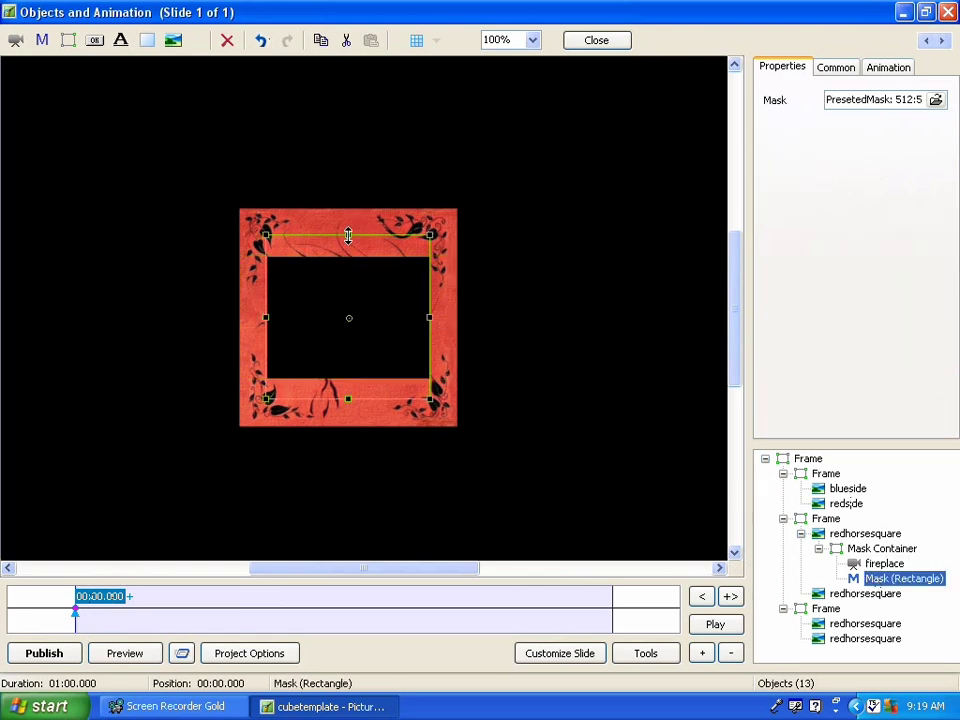
{"action": "left_click_drag", "start_coordinate": [348, 235], "coordinate": [351, 207]}
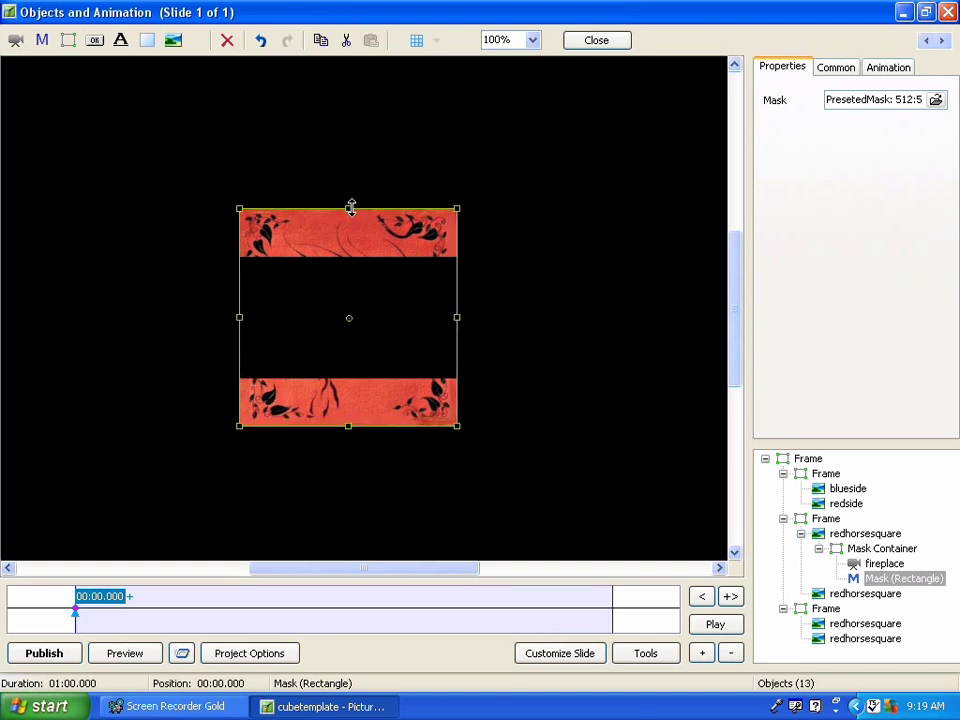
{"action": "left_click", "coordinate": [534, 41]}
{"action": "left_click", "coordinate": [496, 94]}
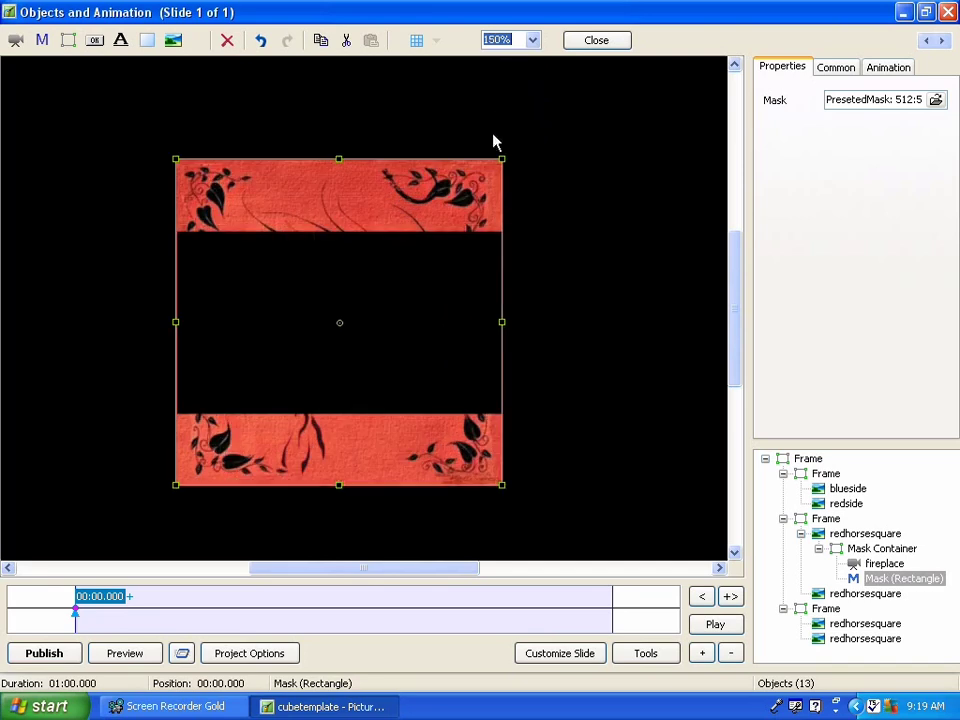
{"action": "mouse_move", "coordinate": [502, 159]}
{"action": "left_mouse_down"}
{"action": "mouse_move", "coordinate": [510, 147]}
{"action": "mouse_move", "coordinate": [501, 164]}
{"action": "left_mouse_up"}
- Stretch the fireplace video to cover the whole redhorsesquare picture
{"action": "left_click", "coordinate": [882, 564]}
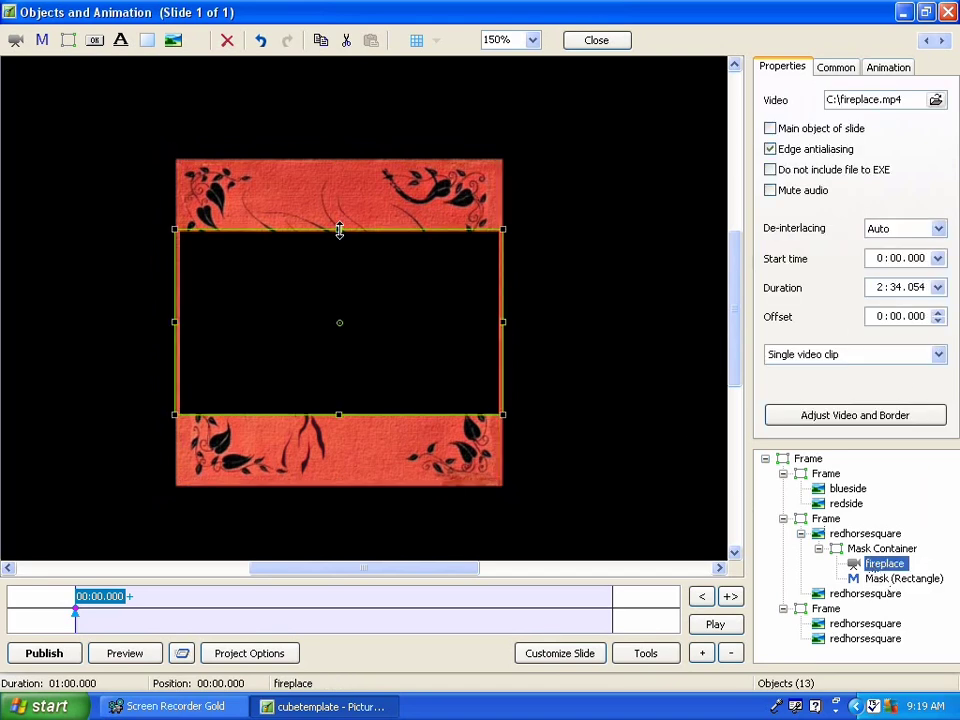
{"action": "left_click_drag", "start_coordinate": [339, 230], "coordinate": [339, 190]}
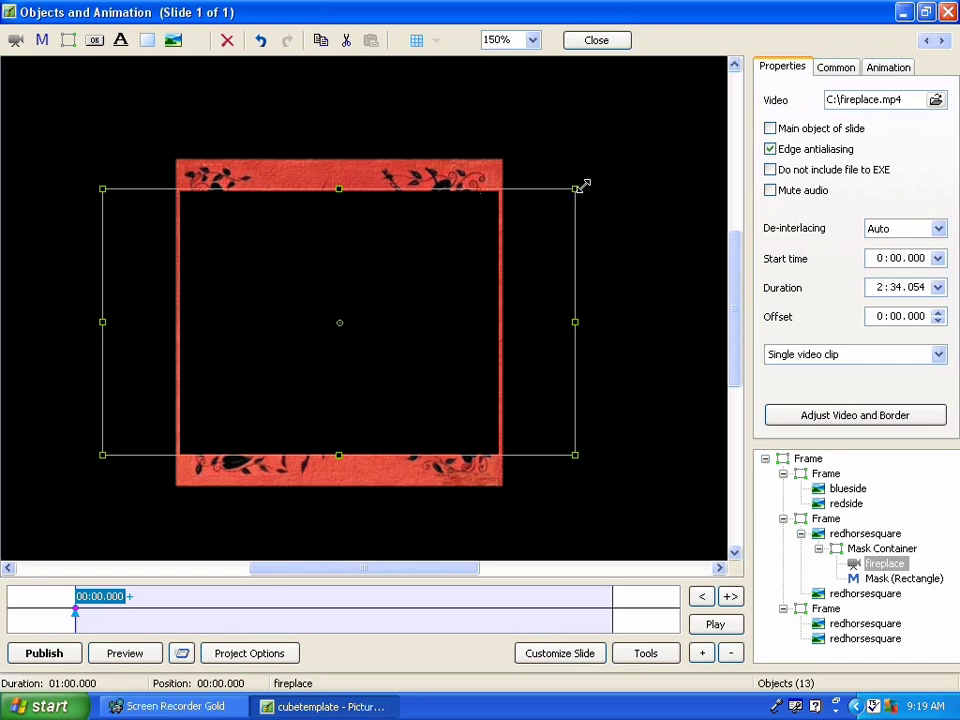
{"action": "left_click_drag", "start_coordinate": [582, 186], "coordinate": [634, 155]}
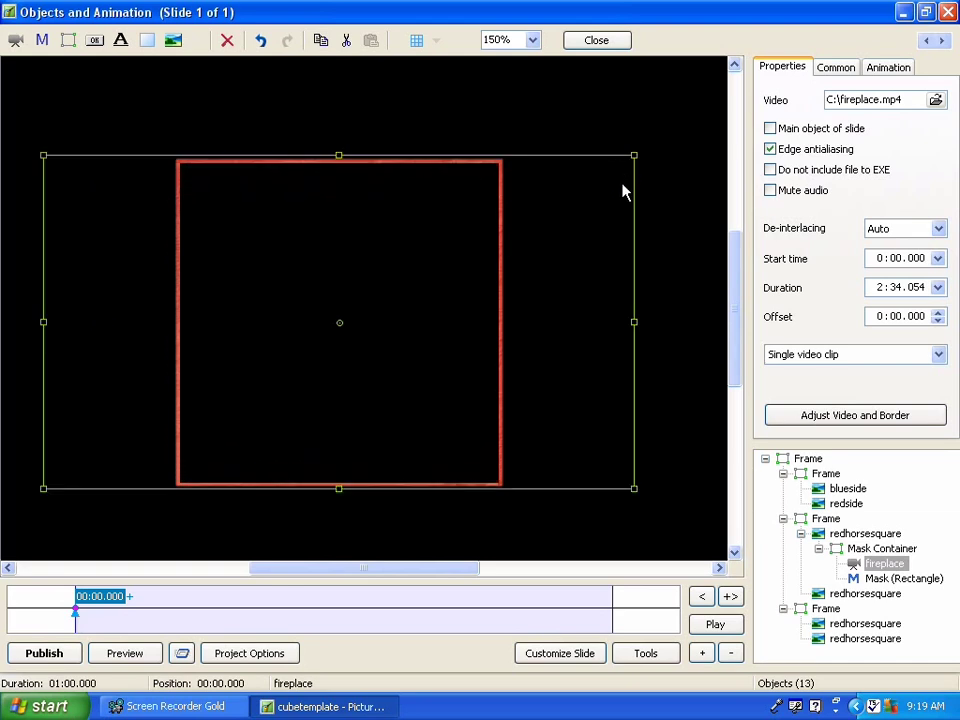
{"action": "mouse_move", "coordinate": [639, 321]}
{"action": "left_mouse_down"}
{"action": "mouse_move", "coordinate": [615, 317]}
{"action": "mouse_move", "coordinate": [631, 317]}
{"action": "left_mouse_up"}
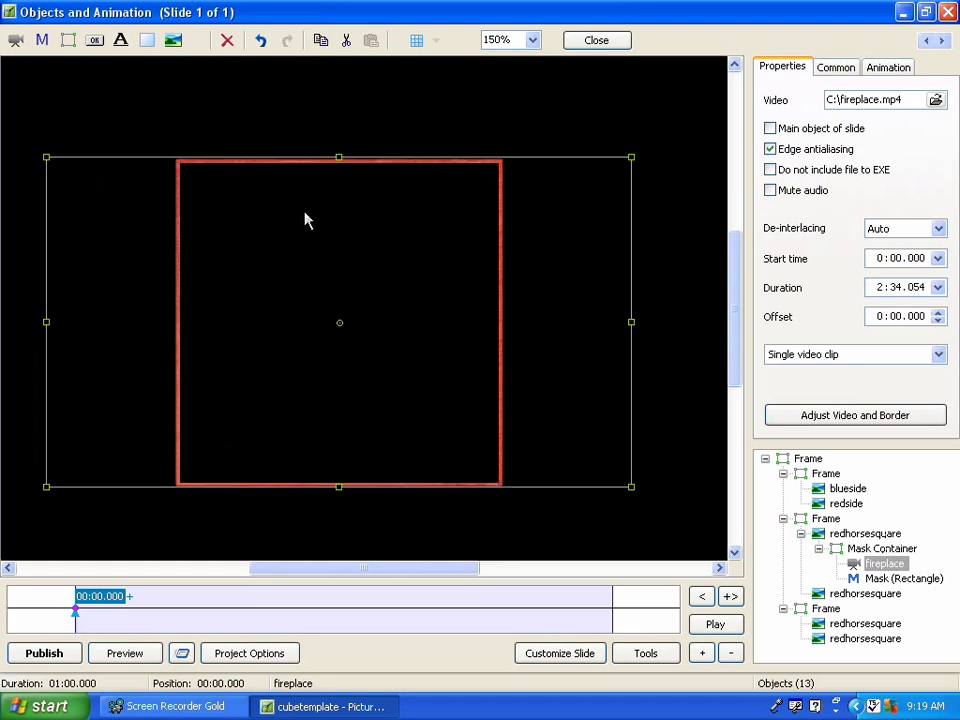
- Fit the rectangle mask to the picture's square and preview about 15 seconds in
{"action": "left_click", "coordinate": [895, 580]}
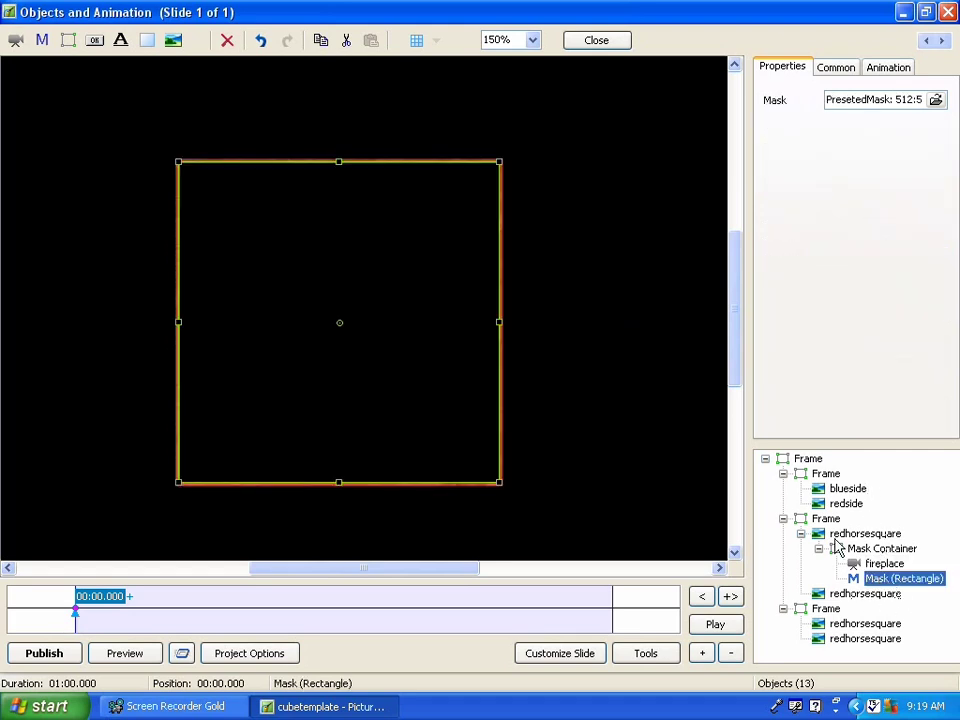
{"action": "left_click", "coordinate": [500, 164]}
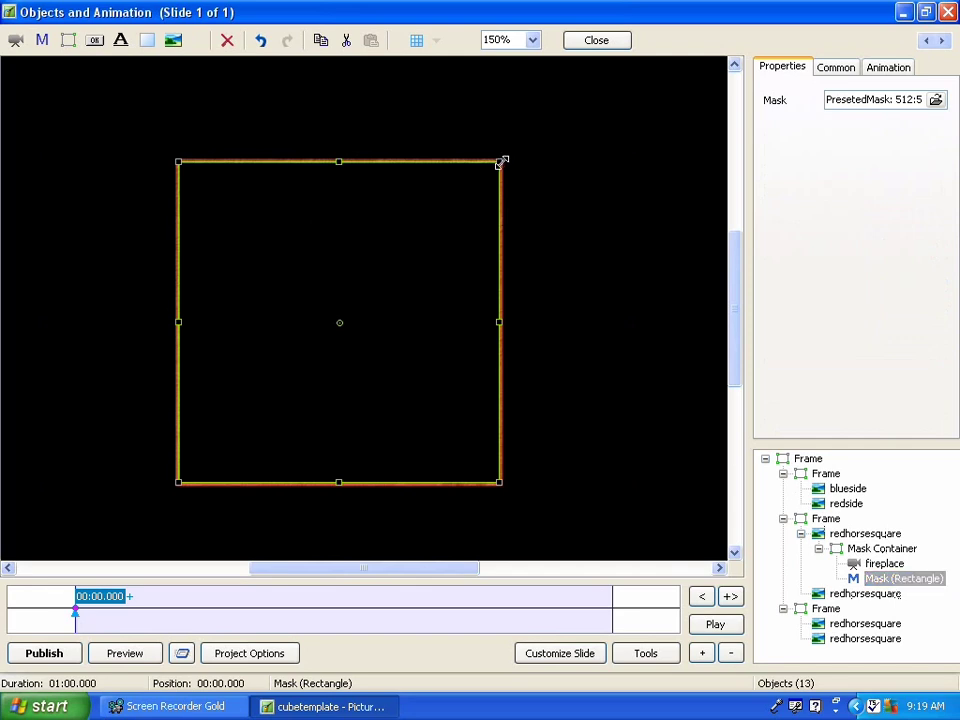
{"action": "left_click_drag", "start_coordinate": [507, 158], "coordinate": [501, 157]}
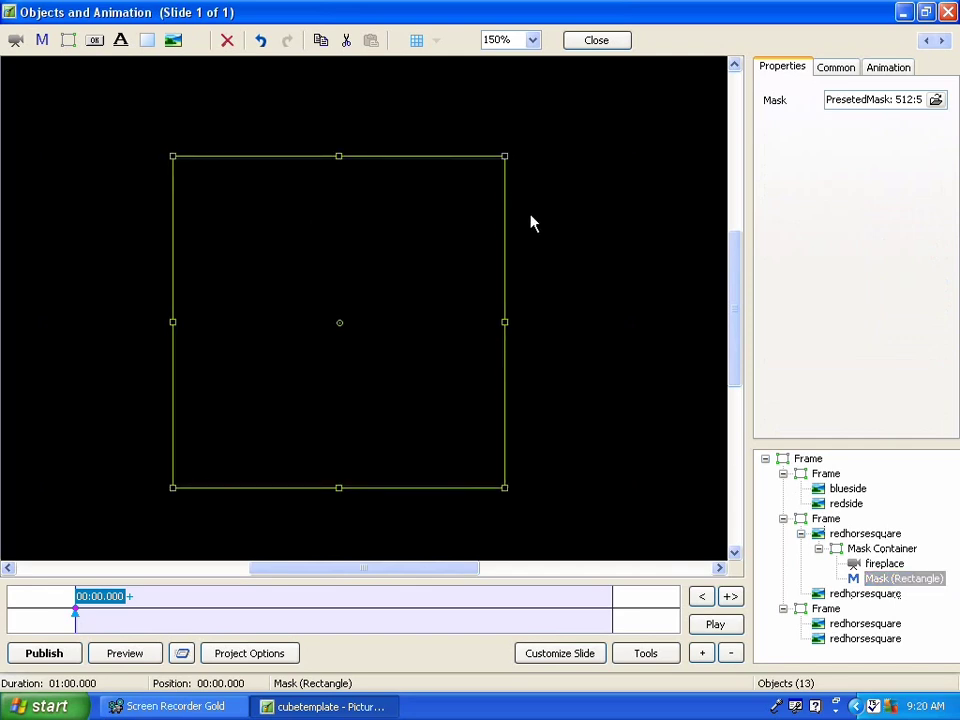
{"action": "left_click", "coordinate": [853, 563]}
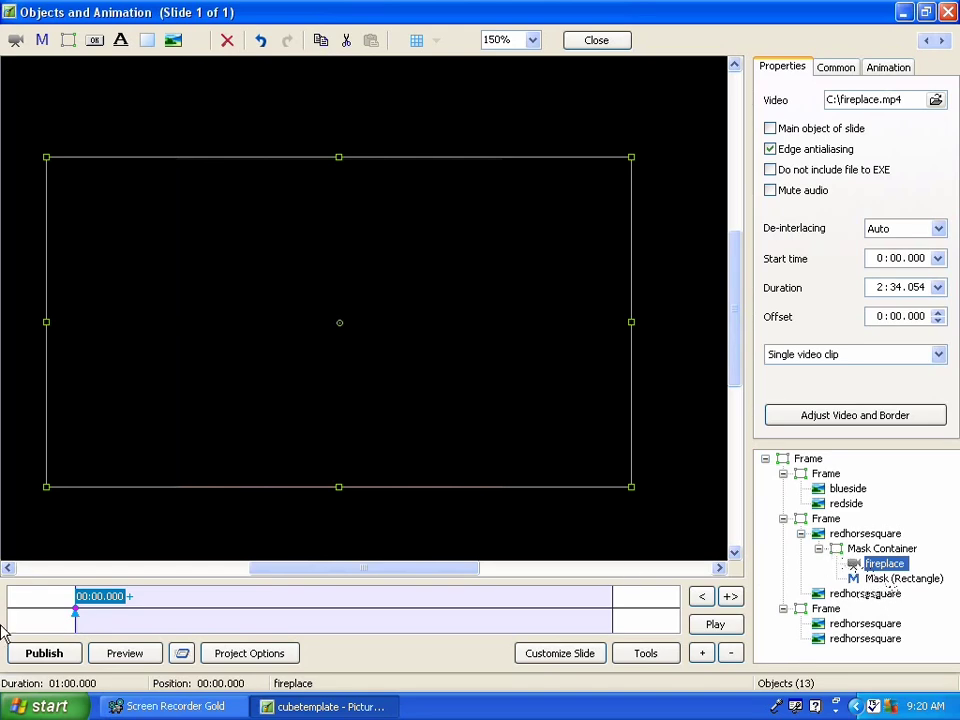
{"action": "left_click_drag", "start_coordinate": [78, 625], "coordinate": [332, 634]}
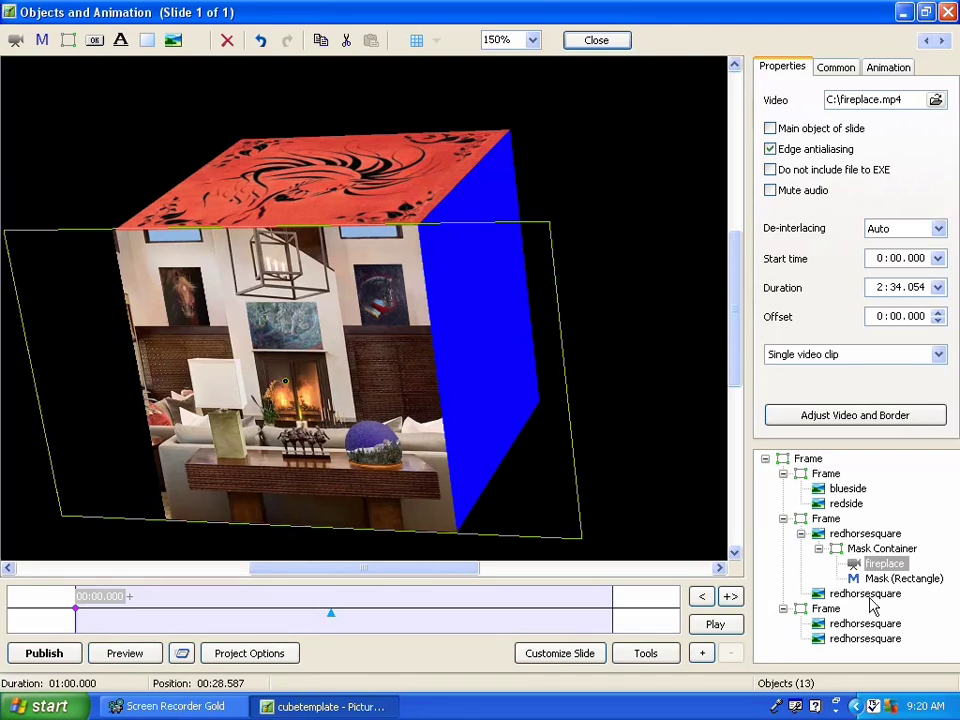
- Add a fireplace video keyframe at 00:06.916, where its face turns toward the viewer
{"action": "left_click", "coordinate": [874, 566]}
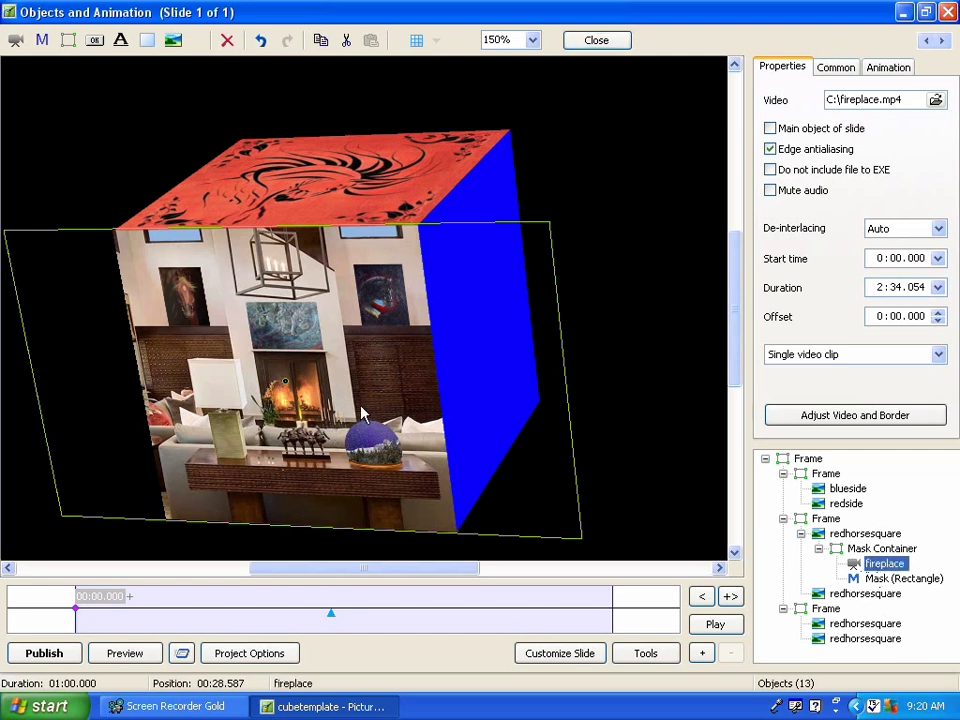
{"action": "left_click", "coordinate": [77, 598]}
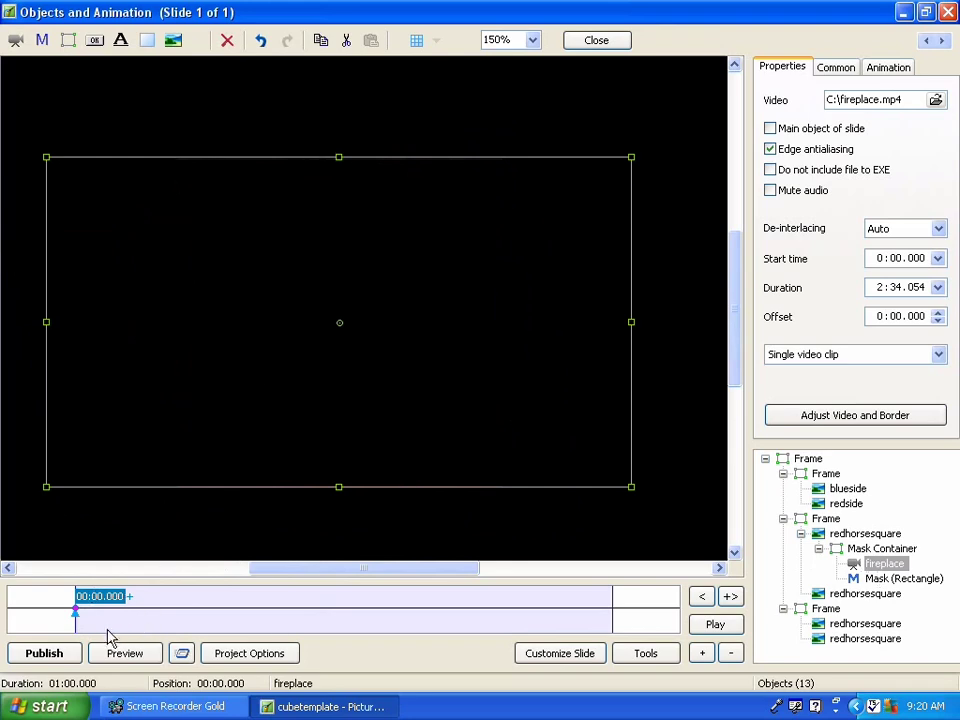
{"action": "left_click_drag", "start_coordinate": [72, 620], "coordinate": [142, 628]}
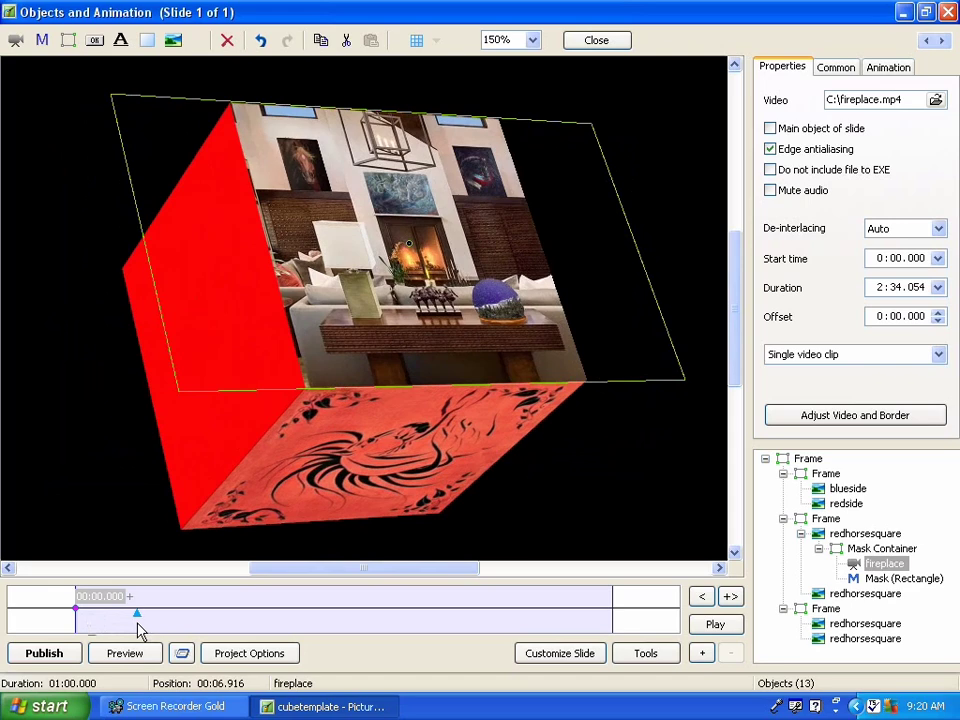
{"action": "left_click", "coordinate": [701, 655]}
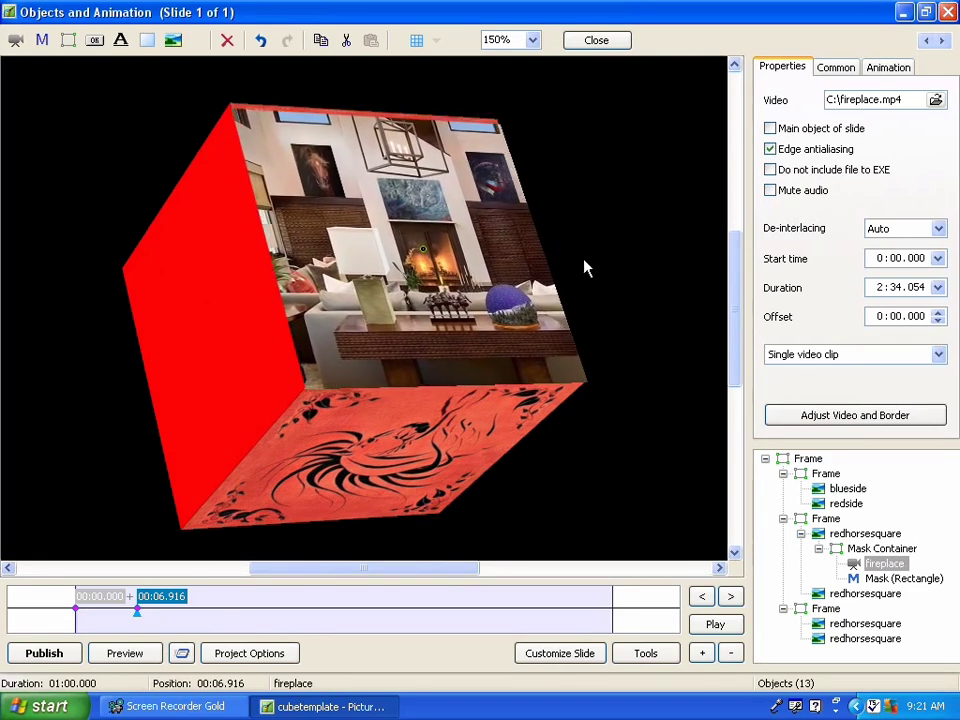
{"action": "left_click", "coordinate": [580, 261]}
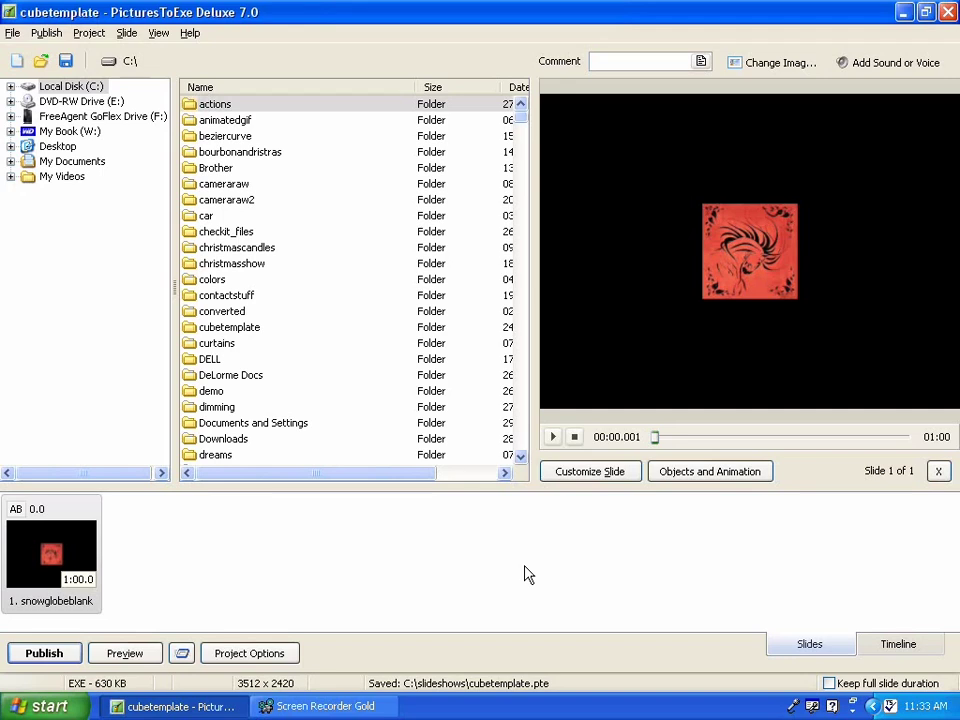
- Reopen slide 1's Objects and Animation editor listing the cube's ten nested objects
{"action": "left_click", "coordinate": [705, 480]}
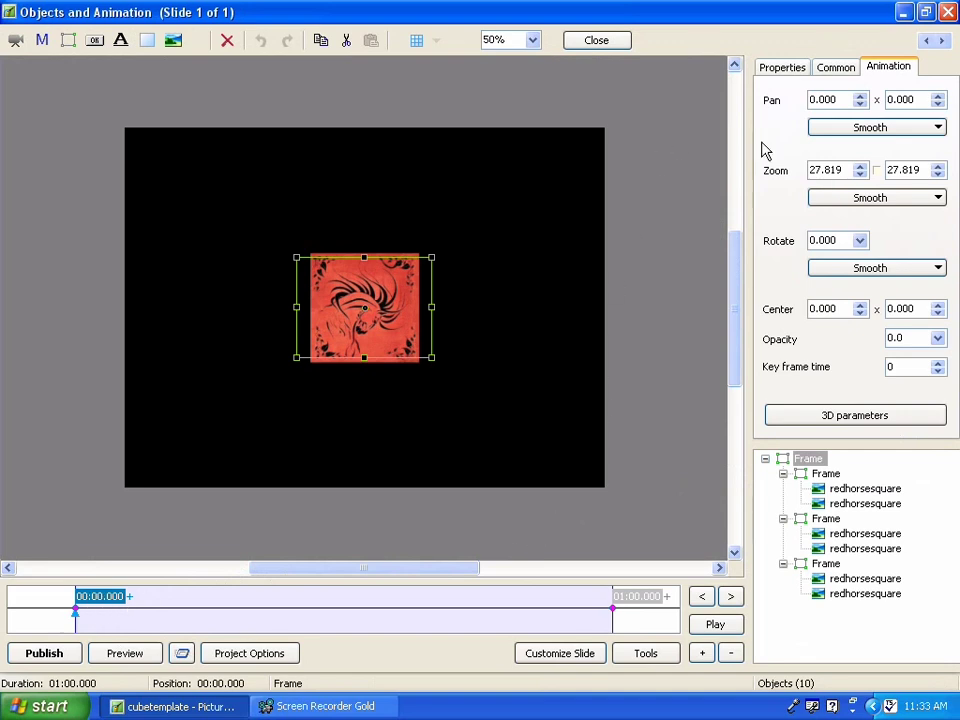
- Switch the cube frame's Pan, Zoom and Rotate speed dropdowns from Smooth to Linear
{"action": "left_click", "coordinate": [938, 128]}
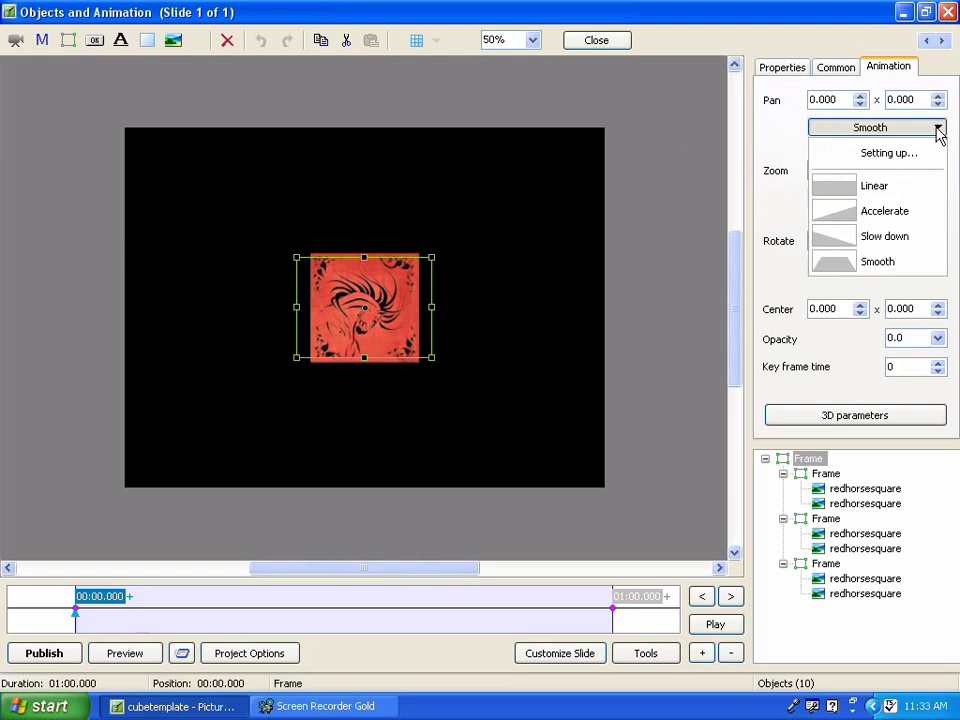
{"action": "left_click", "coordinate": [879, 187]}
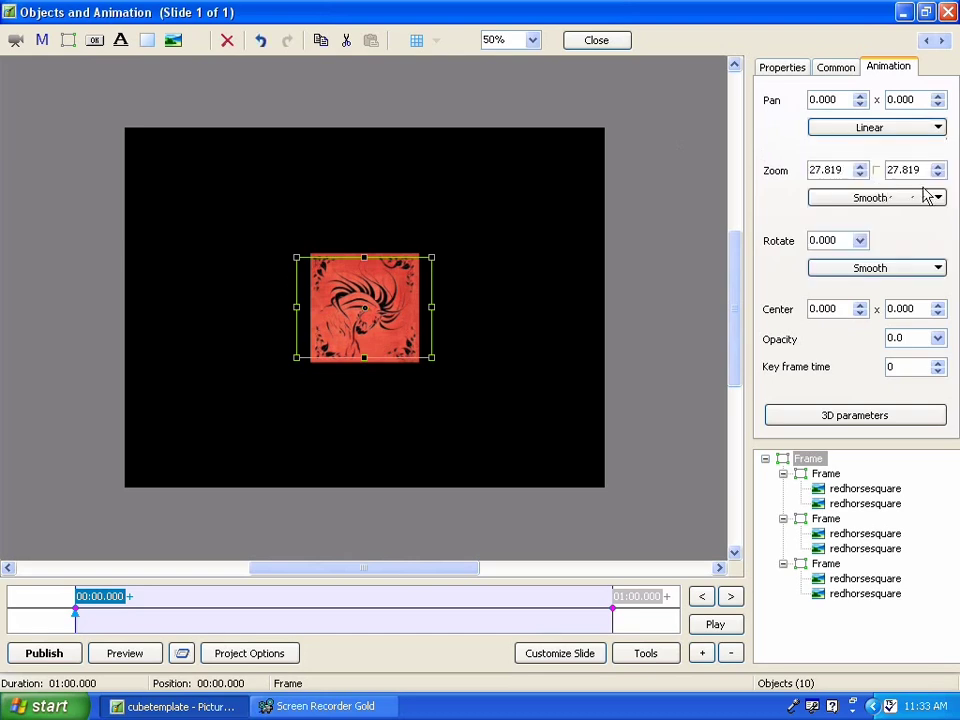
{"action": "left_click", "coordinate": [938, 198]}
{"action": "left_click", "coordinate": [868, 256]}
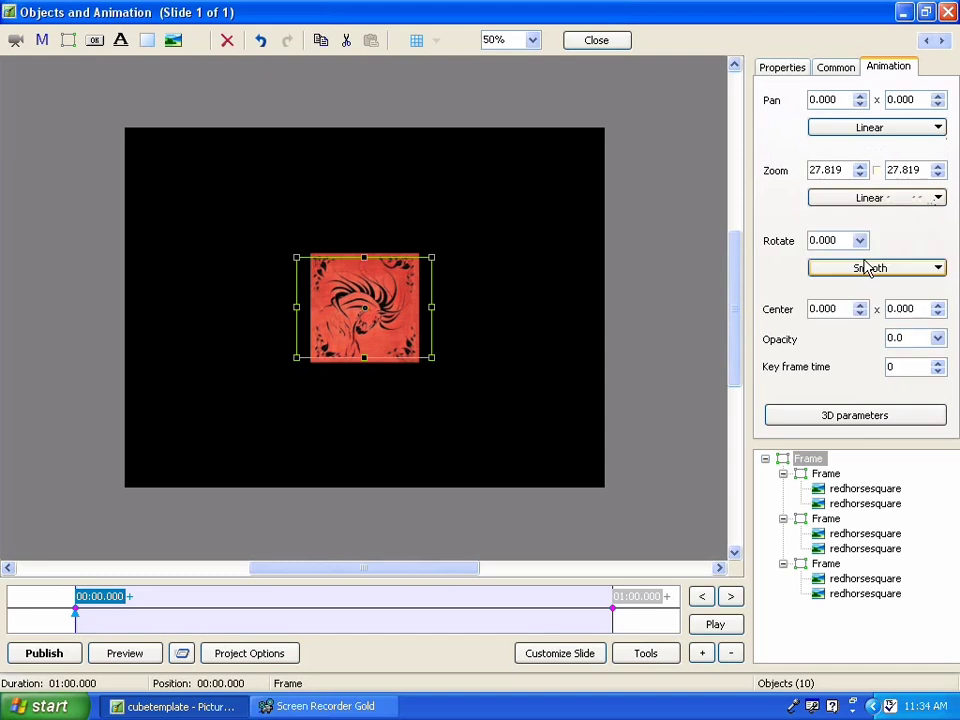
{"action": "left_click", "coordinate": [938, 268]}
{"action": "left_click", "coordinate": [872, 327]}
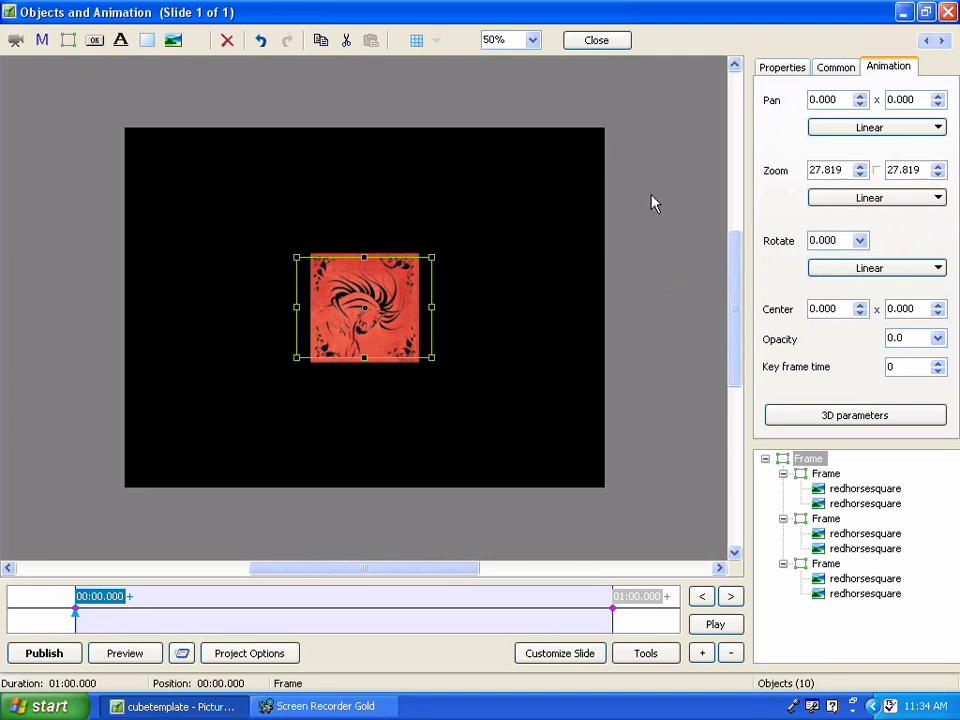
{"action": "left_click", "coordinate": [783, 460]}
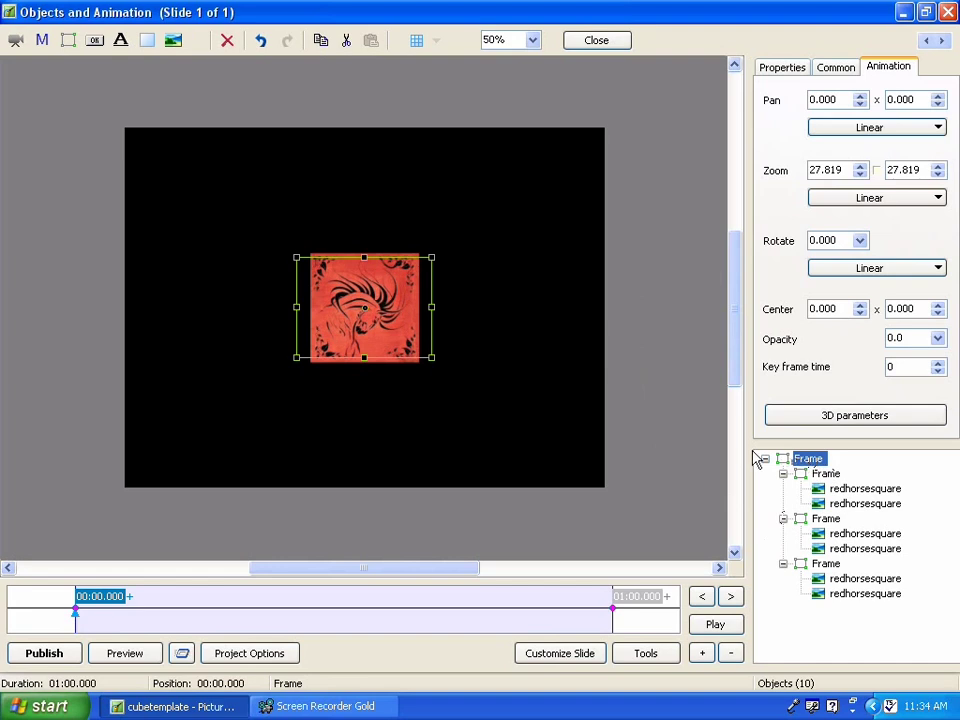
{"action": "left_click", "coordinate": [91, 599]}
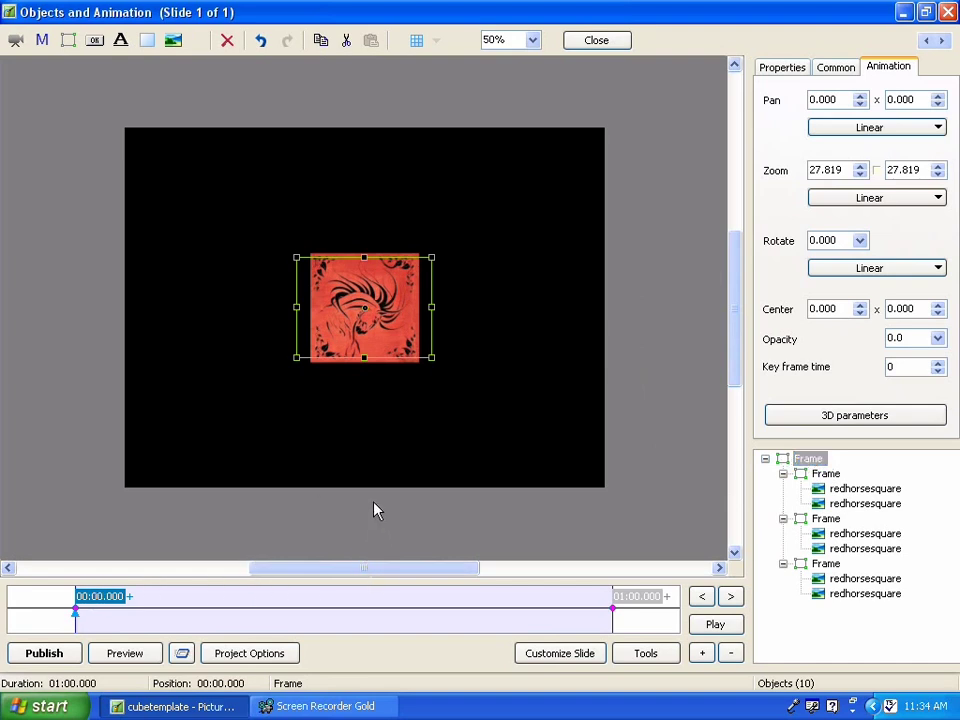
{"action": "left_click", "coordinate": [87, 625]}
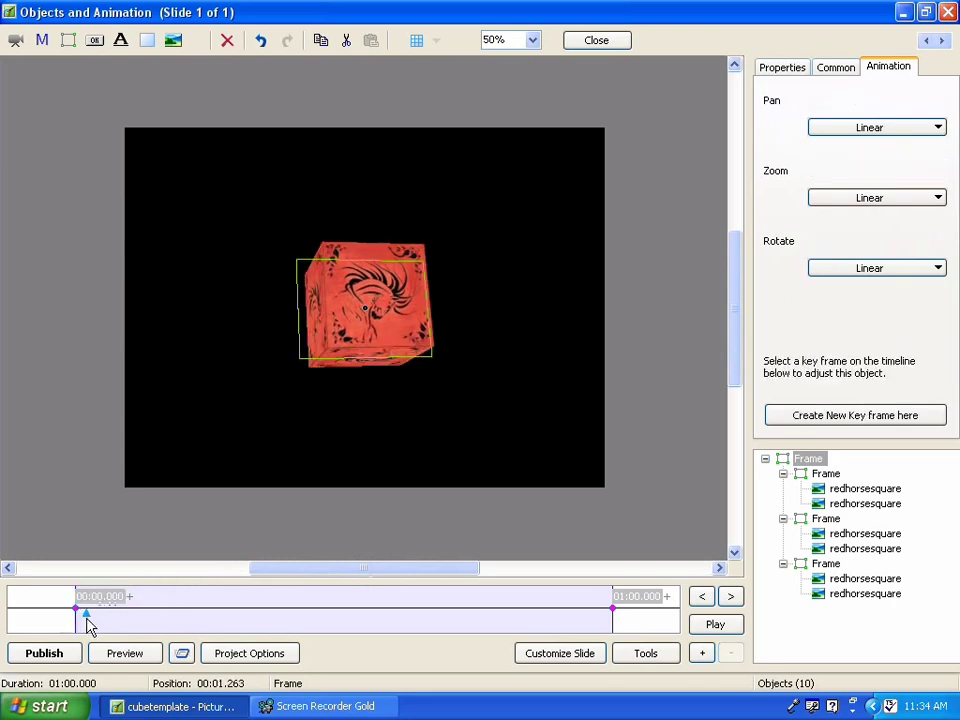
{"action": "mouse_move", "coordinate": [87, 625]}
{"action": "left_mouse_down"}
{"action": "mouse_move", "coordinate": [315, 639]}
{"action": "mouse_move", "coordinate": [611, 639]}
{"action": "mouse_move", "coordinate": [81, 621]}
{"action": "left_mouse_up"}
{"action": "left_click", "coordinate": [82, 600]}
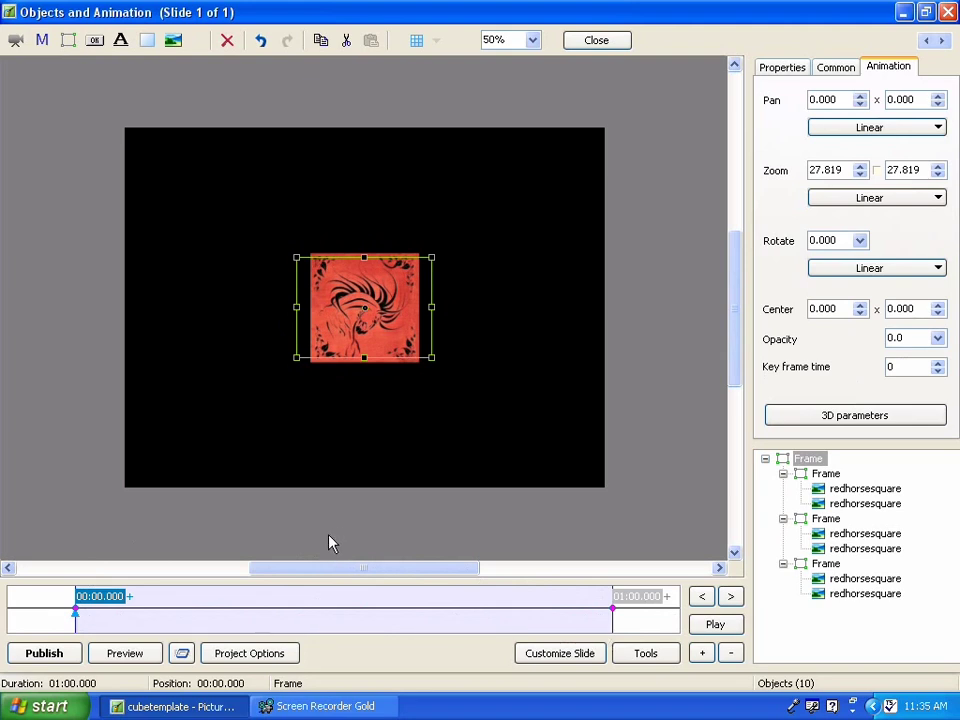
- Add a keyframe near 00:28, shift it to 00:30.052, and enlarge the cube to zoom 53.516
{"action": "left_click", "coordinate": [328, 618]}
{"action": "double_click", "coordinate": [328, 618]}
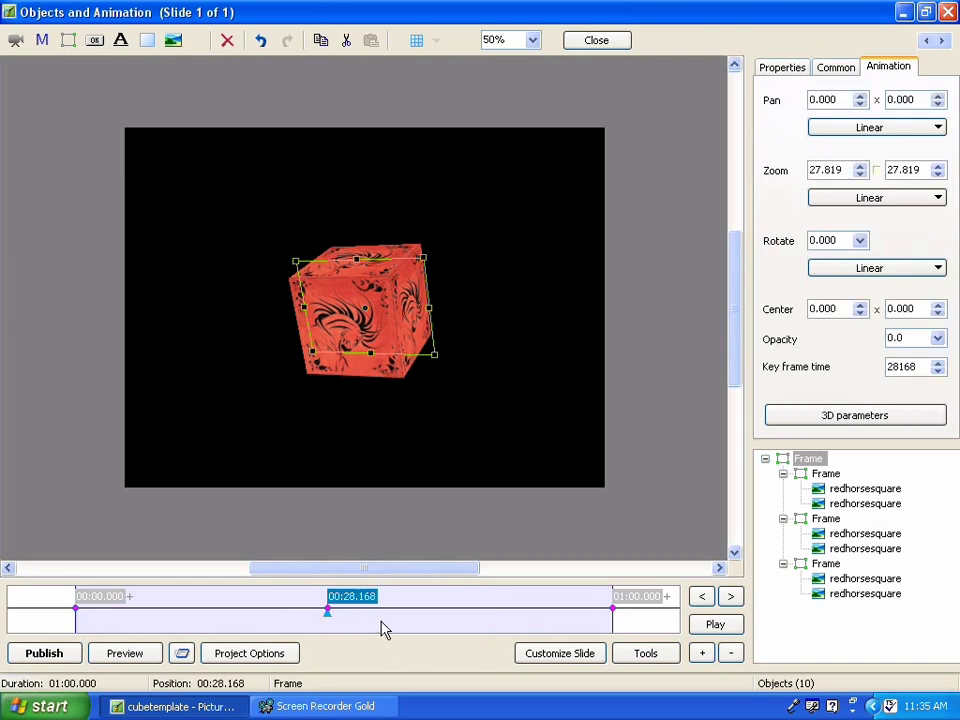
{"action": "left_click_drag", "start_coordinate": [360, 606], "coordinate": [373, 606]}
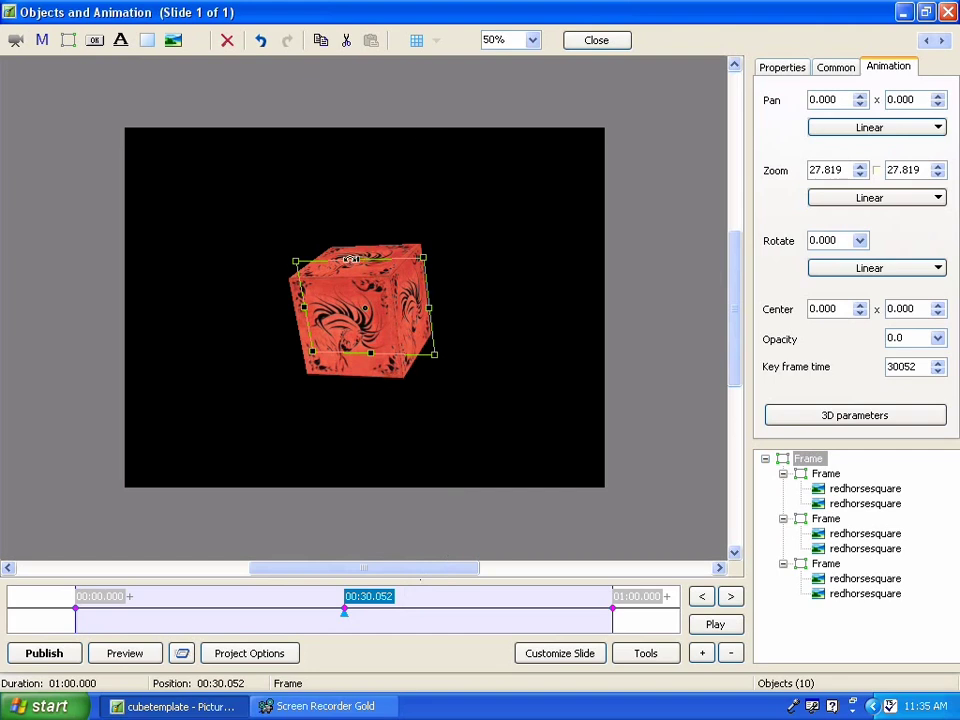
{"action": "left_click_drag", "start_coordinate": [357, 259], "coordinate": [357, 209]}
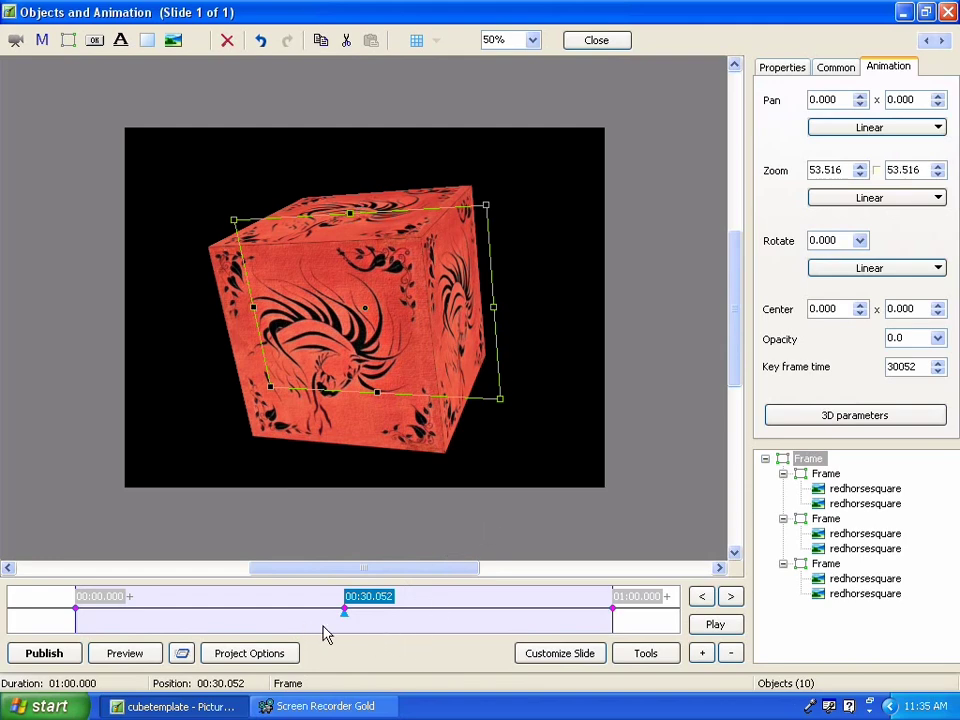
{"action": "mouse_move", "coordinate": [345, 620]}
{"action": "left_mouse_down"}
{"action": "mouse_move", "coordinate": [64, 639]}
{"action": "mouse_move", "coordinate": [302, 650]}
{"action": "mouse_move", "coordinate": [620, 645]}
{"action": "mouse_move", "coordinate": [212, 622]}
{"action": "mouse_move", "coordinate": [195, 630]}
{"action": "mouse_move", "coordinate": [365, 643]}
{"action": "mouse_move", "coordinate": [356, 628]}
{"action": "left_mouse_up"}
{"action": "left_click", "coordinate": [356, 606]}
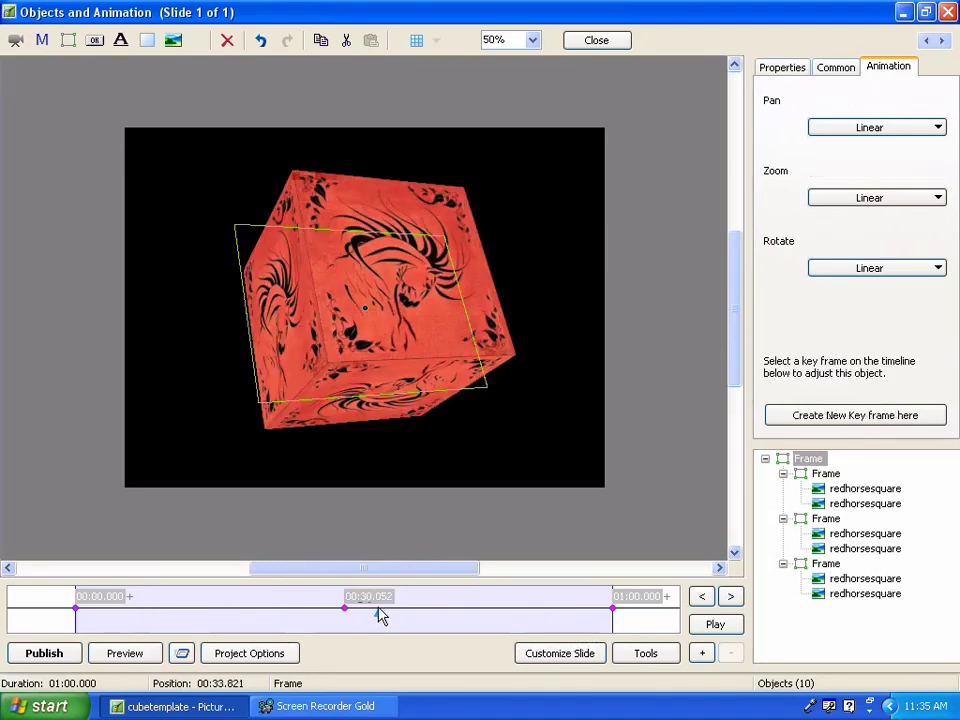
- Add a keyframe at 00:33.716 and shrink the cube to zoom 29.827
{"action": "right_click", "coordinate": [380, 615]}
{"action": "left_click", "coordinate": [422, 619]}
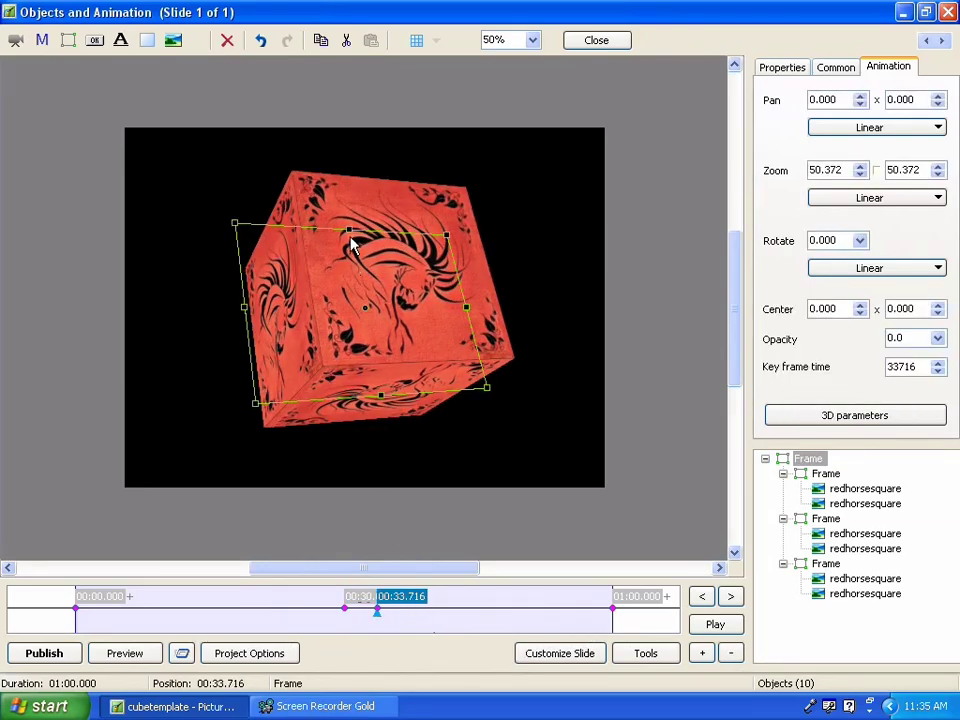
{"action": "left_click_drag", "start_coordinate": [349, 229], "coordinate": [352, 258]}
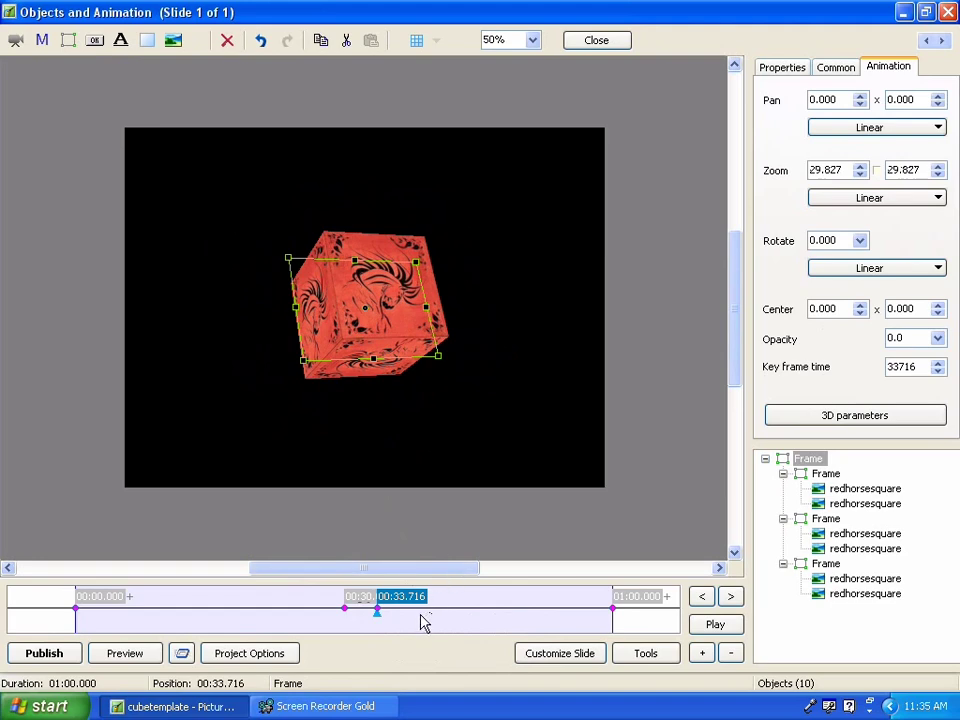
- Add a keyframe at 00:37.695, enlarge the cube to zoom 53.832, and preview the result
{"action": "left_click", "coordinate": [415, 615]}
{"action": "right_click", "coordinate": [415, 615]}
{"action": "left_click", "coordinate": [444, 555]}
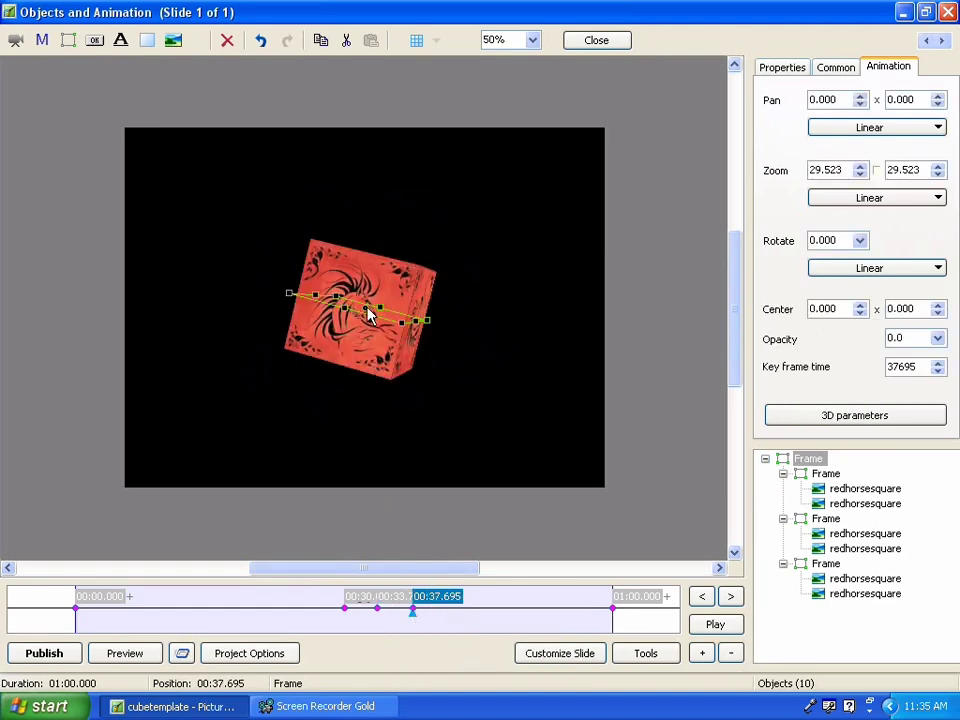
{"action": "left_click_drag", "start_coordinate": [338, 293], "coordinate": [318, 285]}
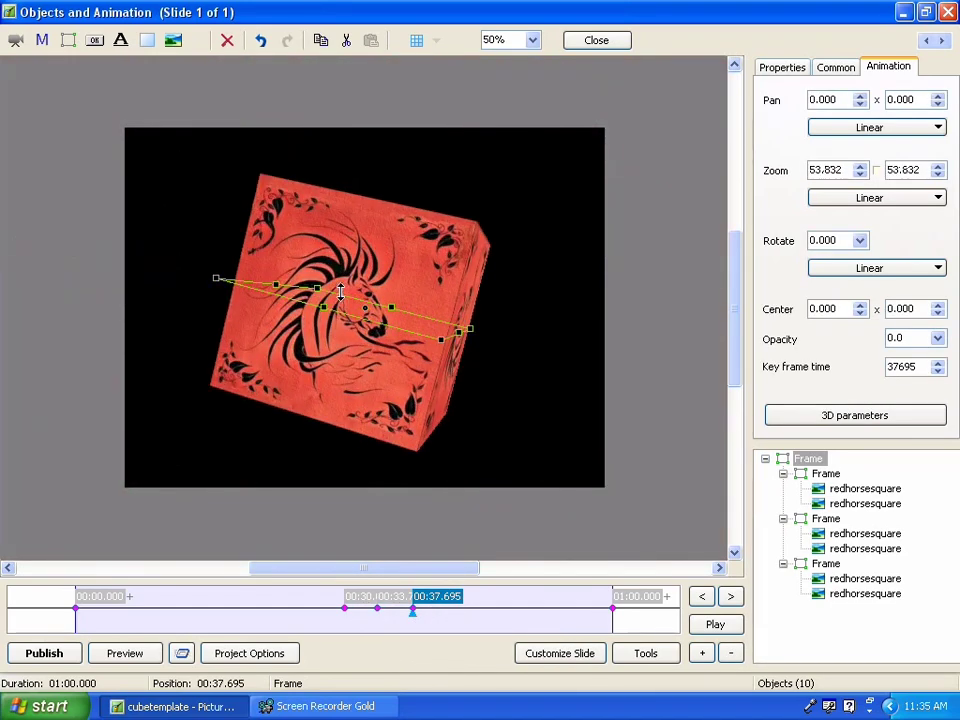
{"action": "left_click_drag", "start_coordinate": [420, 622], "coordinate": [417, 661]}
- Pan the cube up-left at 00:37.695 and right at 00:33.716, then preview the motion
{"action": "left_click", "coordinate": [424, 596]}
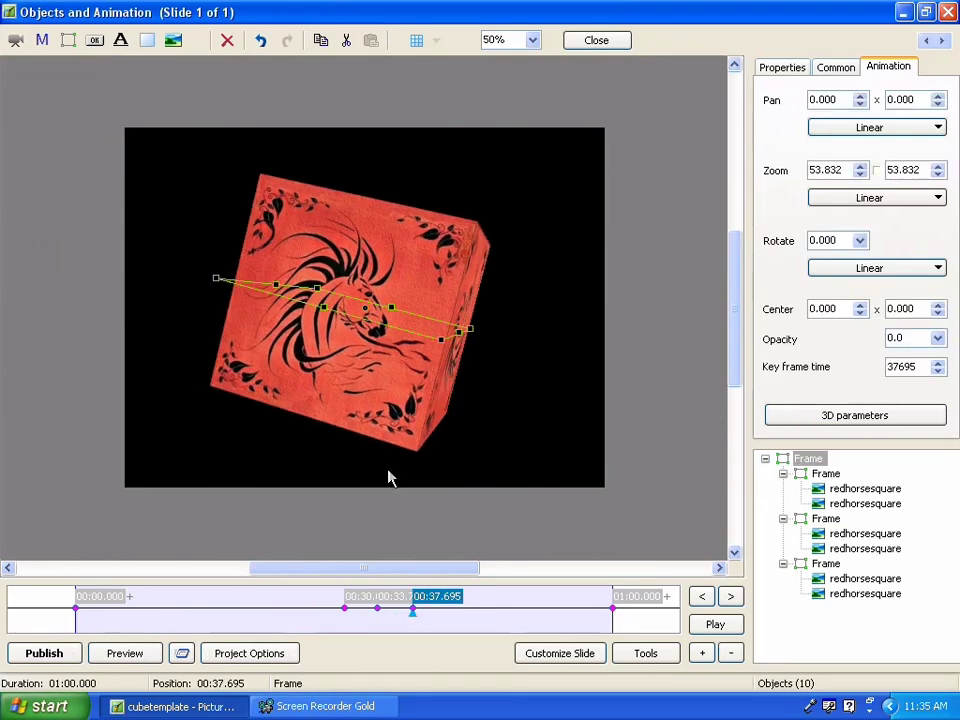
{"action": "left_click_drag", "start_coordinate": [352, 318], "coordinate": [289, 281]}
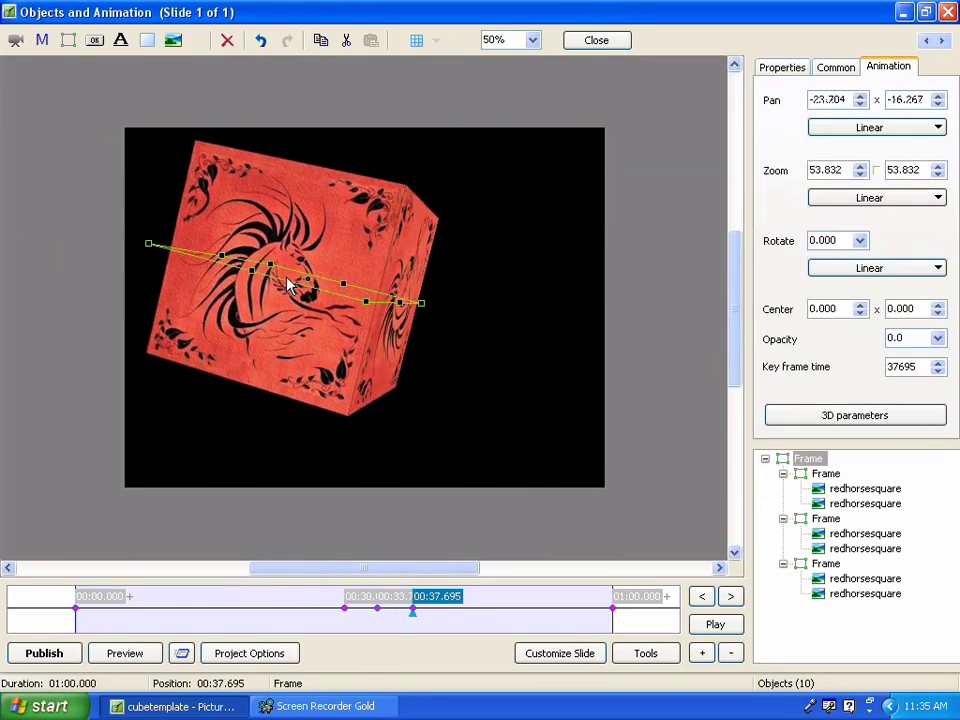
{"action": "left_click", "coordinate": [377, 607]}
{"action": "left_click_drag", "start_coordinate": [360, 318], "coordinate": [471, 277]}
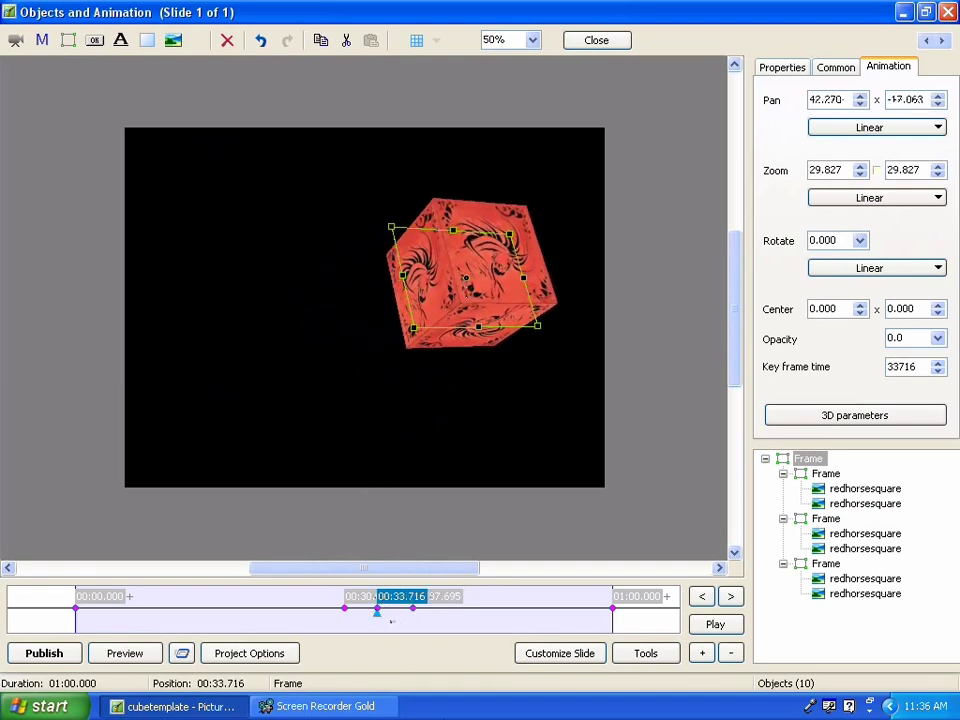
{"action": "left_click_drag", "start_coordinate": [377, 622], "coordinate": [77, 630]}
- Delete the intermediate keyframes, leaving only 00:00.000 and 01:00.000
{"action": "left_click", "coordinate": [413, 608]}
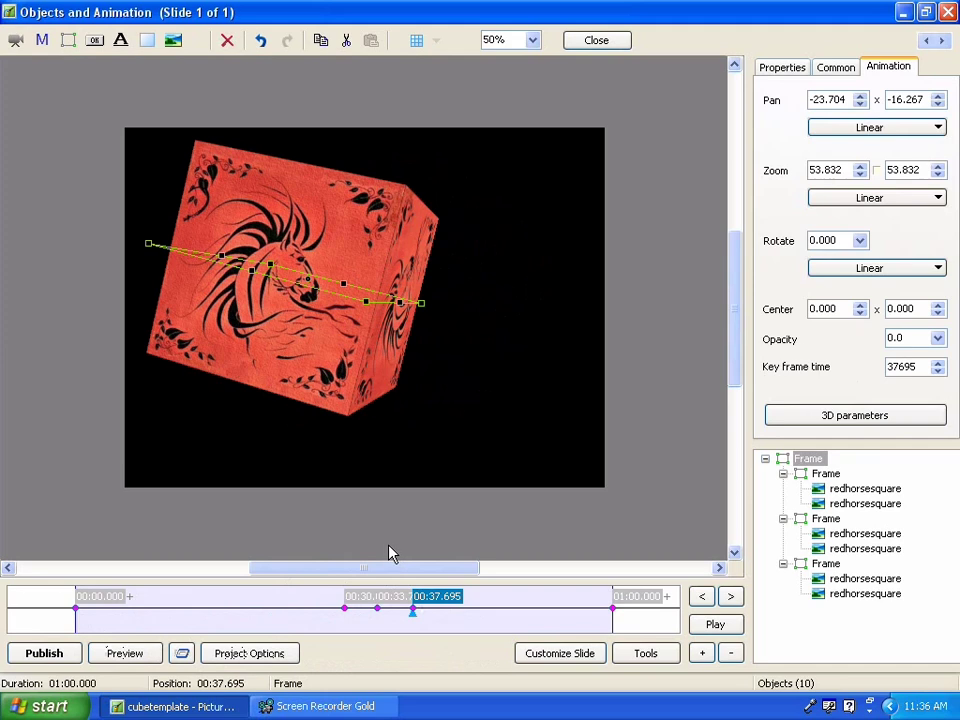
{"action": "left_click", "coordinate": [414, 614]}
{"action": "left_click", "coordinate": [400, 609]}
{"action": "left_click", "coordinate": [368, 606]}
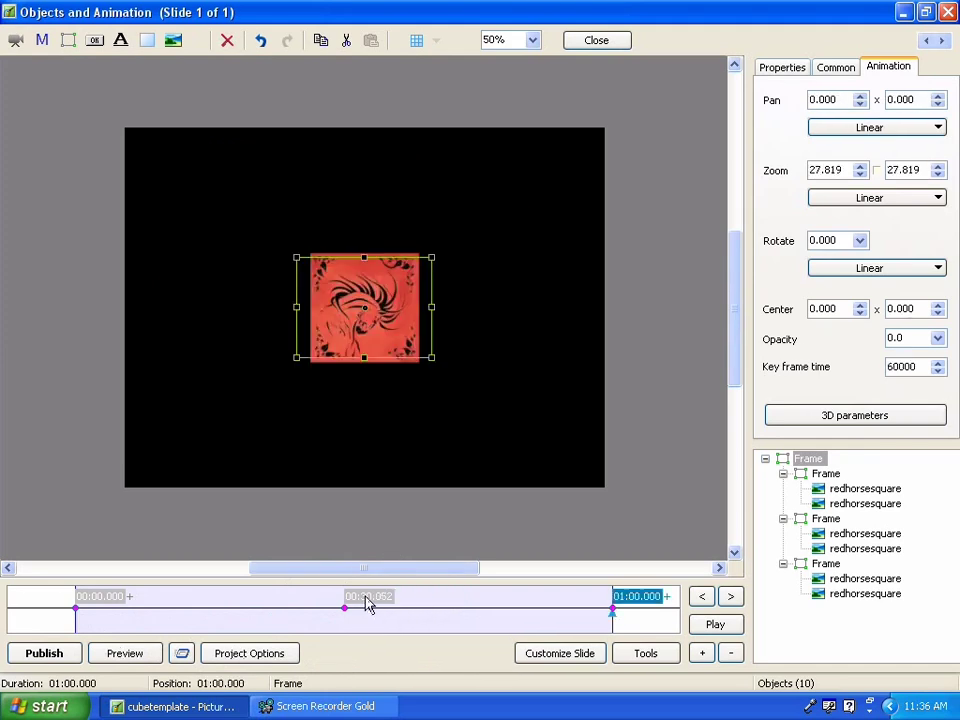
{"action": "left_click", "coordinate": [367, 601]}
{"action": "key", "text": "Delete"}
- Open the 3D Parameters window and clear the end keyframe's Rotate Y value
{"action": "left_click", "coordinate": [114, 596]}
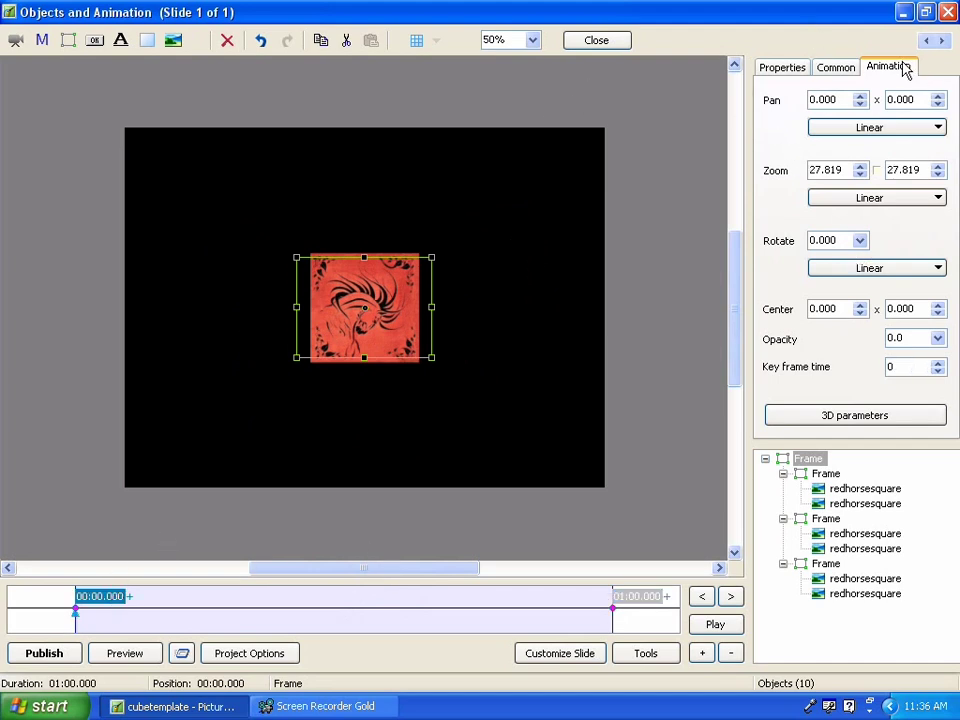
{"action": "left_click", "coordinate": [833, 416]}
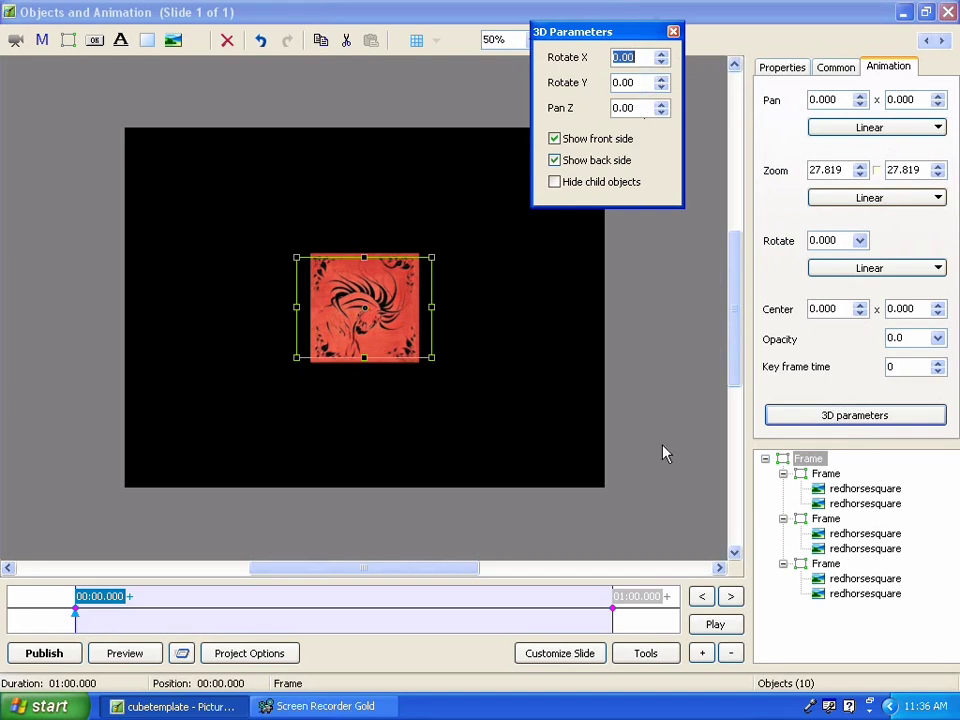
{"action": "left_click", "coordinate": [636, 605]}
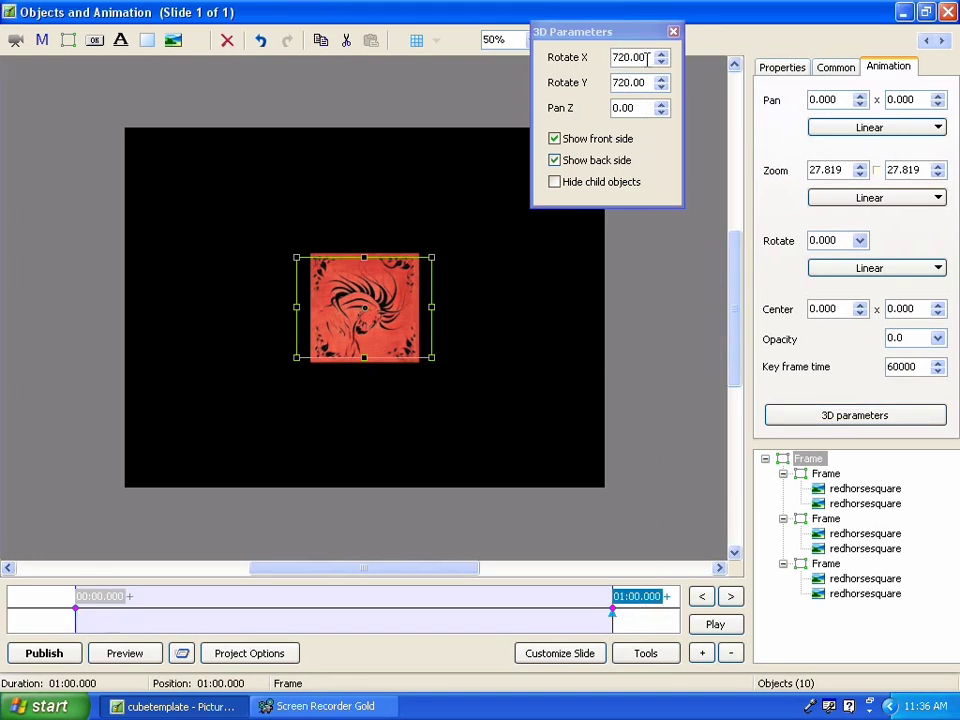
{"action": "left_click_drag", "start_coordinate": [652, 86], "coordinate": [617, 86]}
{"action": "key", "text": "BackSpace"}
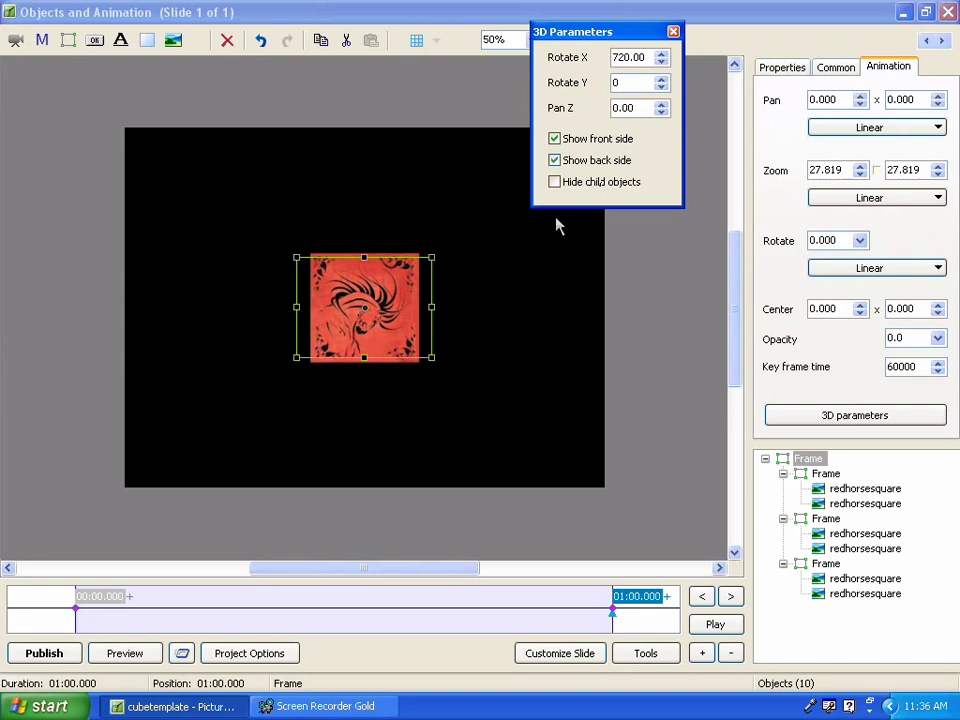
- Set the 01:00.000 keyframe to Rotate Y 720 and Rotate X 0, previewing the spin
{"action": "left_click_drag", "start_coordinate": [614, 614], "coordinate": [634, 615]}
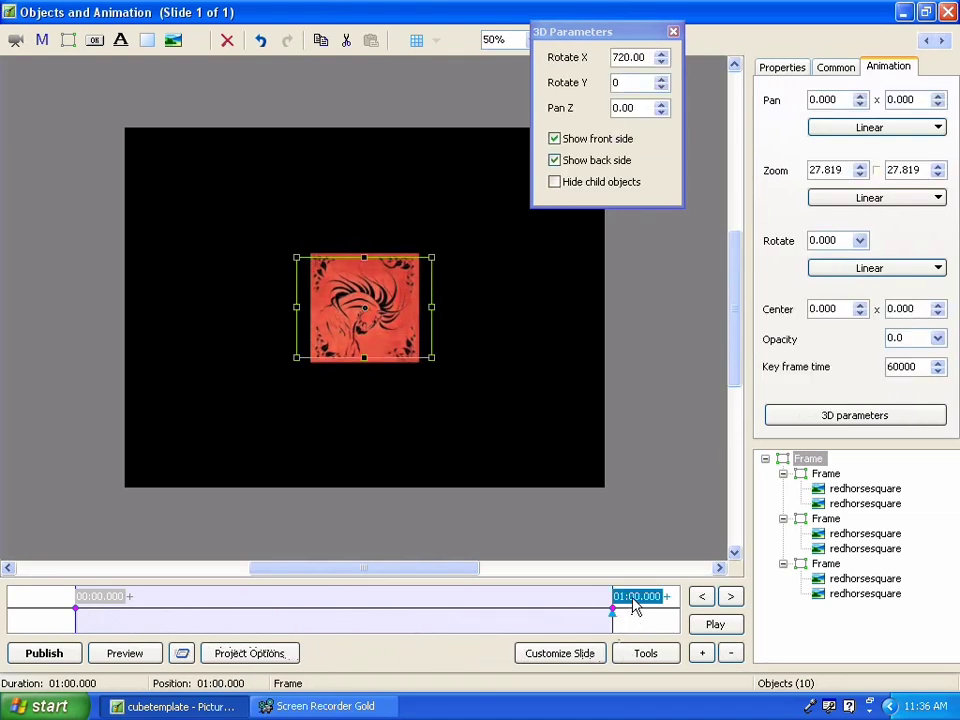
{"action": "left_click", "coordinate": [632, 83]}
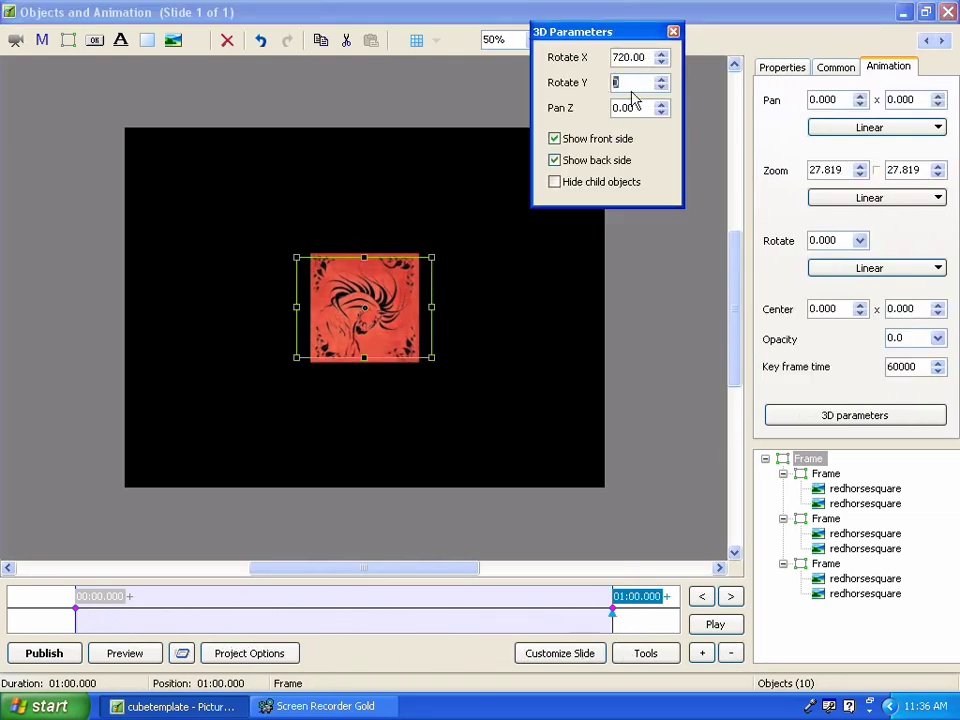
{"action": "type", "text": "72"}
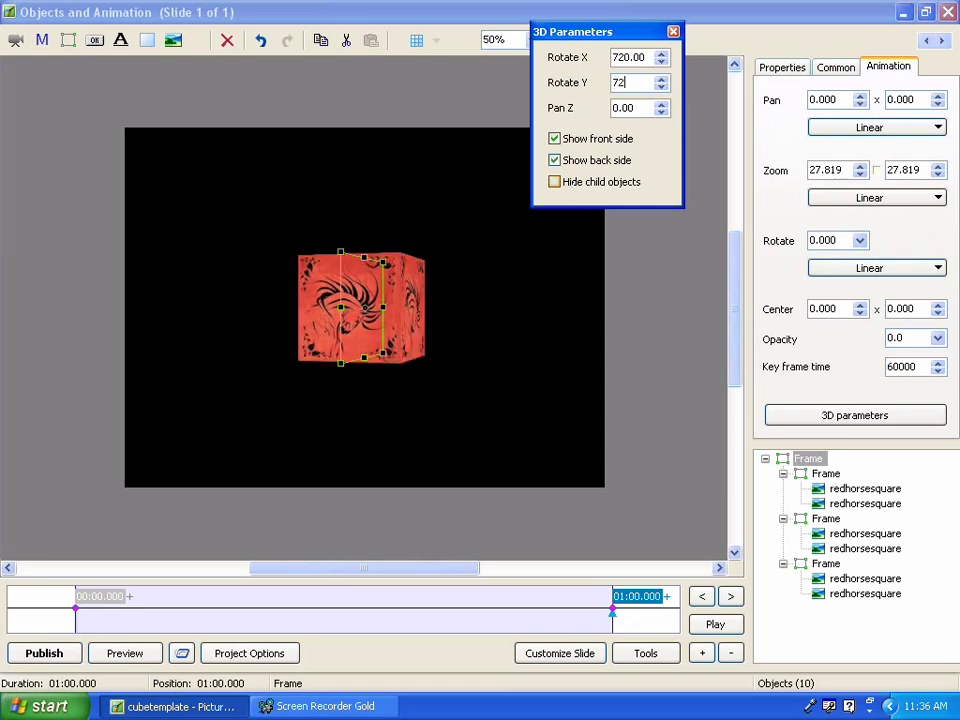
{"action": "type", "text": "0"}
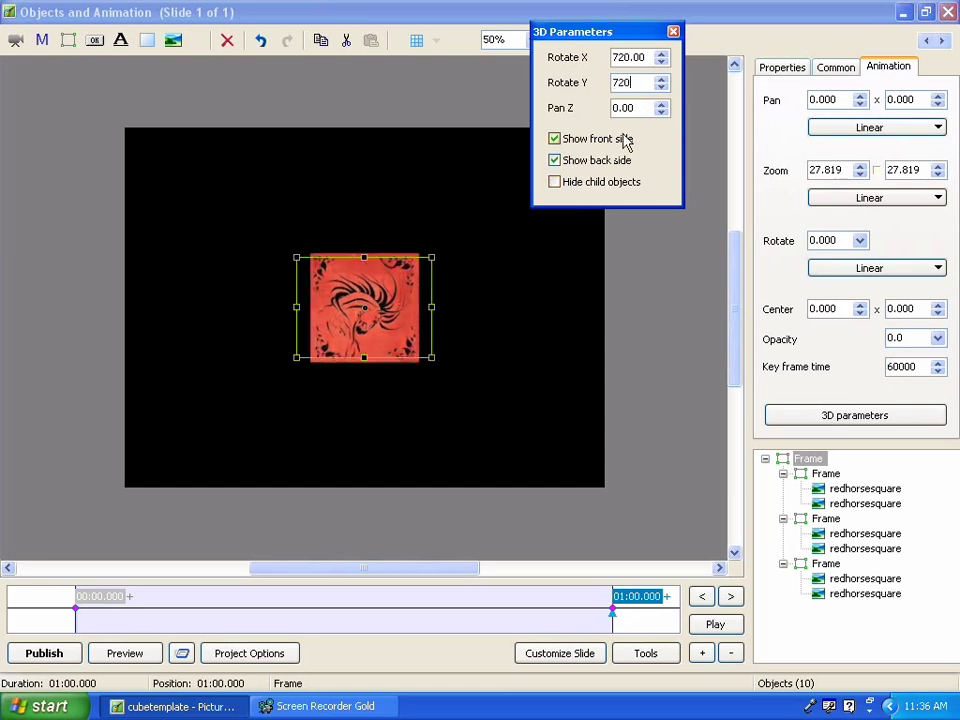
{"action": "key", "text": "shift+Tab"}
{"action": "type", "text": "0"}
{"action": "mouse_move", "coordinate": [613, 620]}
{"action": "left_mouse_down"}
{"action": "mouse_move", "coordinate": [77, 626]}
{"action": "mouse_move", "coordinate": [204, 652]}
{"action": "mouse_move", "coordinate": [622, 652]}
{"action": "left_mouse_up"}
{"action": "left_click", "coordinate": [613, 612]}
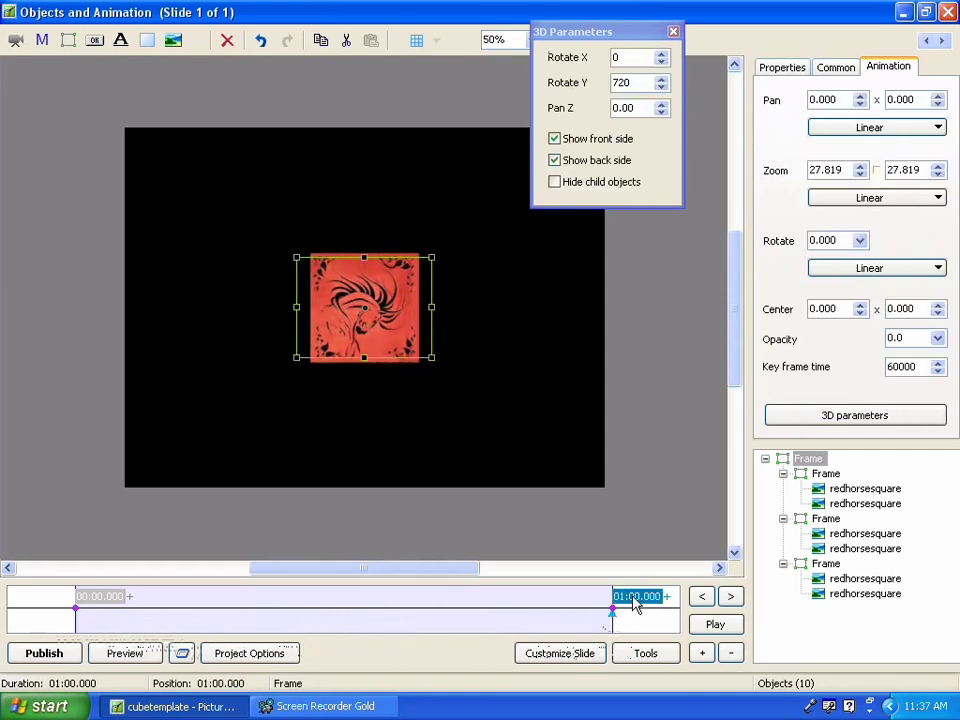
- Change the end keyframe's Rotate Y to 1440 and preview the rotation
{"action": "left_click_drag", "start_coordinate": [634, 81], "coordinate": [536, 79]}
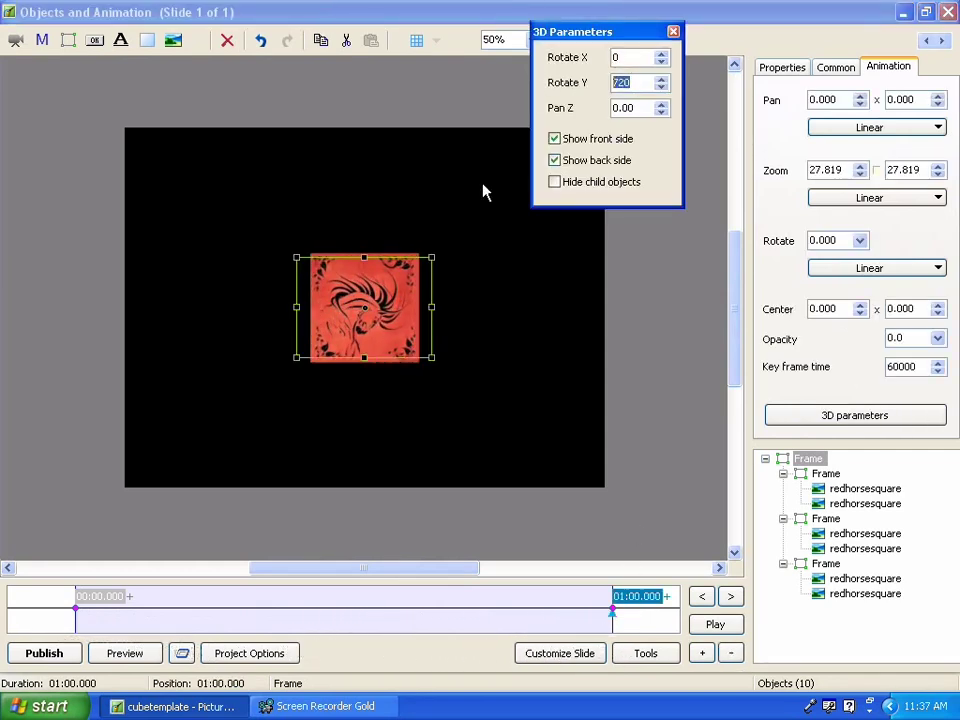
{"action": "type", "text": "1440"}
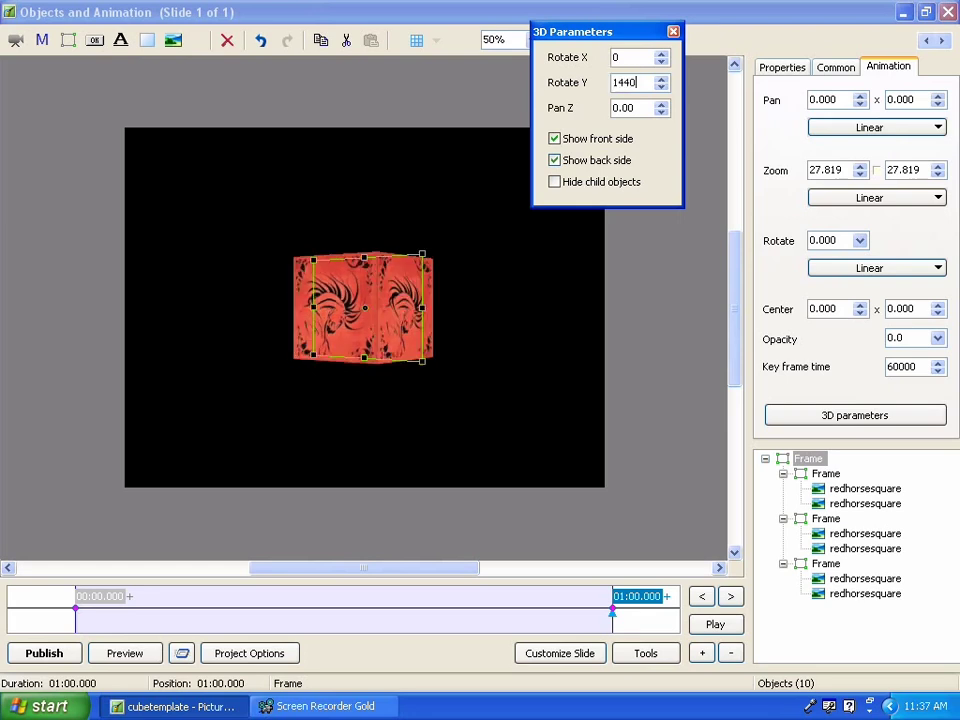
{"action": "left_click", "coordinate": [690, 596]}
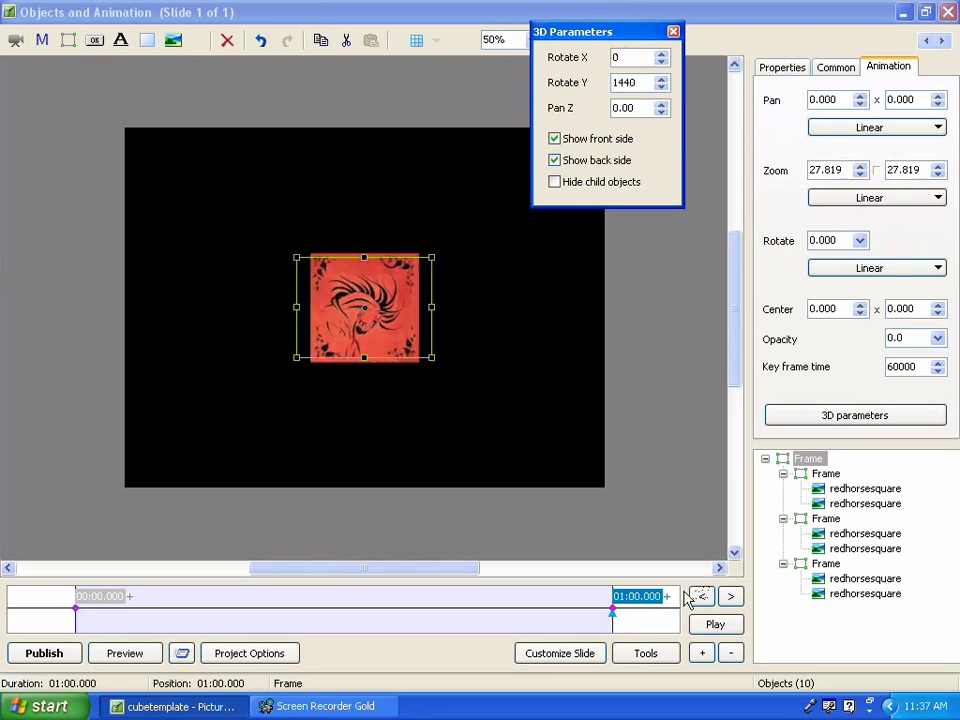
{"action": "left_click_drag", "start_coordinate": [610, 625], "coordinate": [260, 621]}
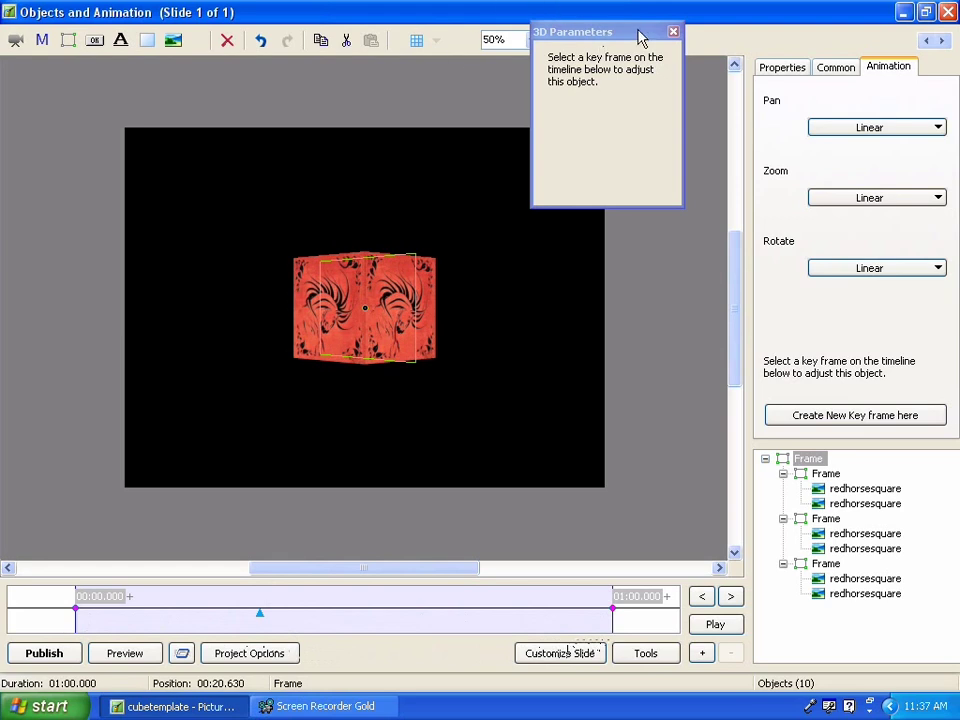
- Set the 01:00.000 keyframe's Rotate X to 720 and check it mid-slide
{"action": "left_click", "coordinate": [615, 612]}
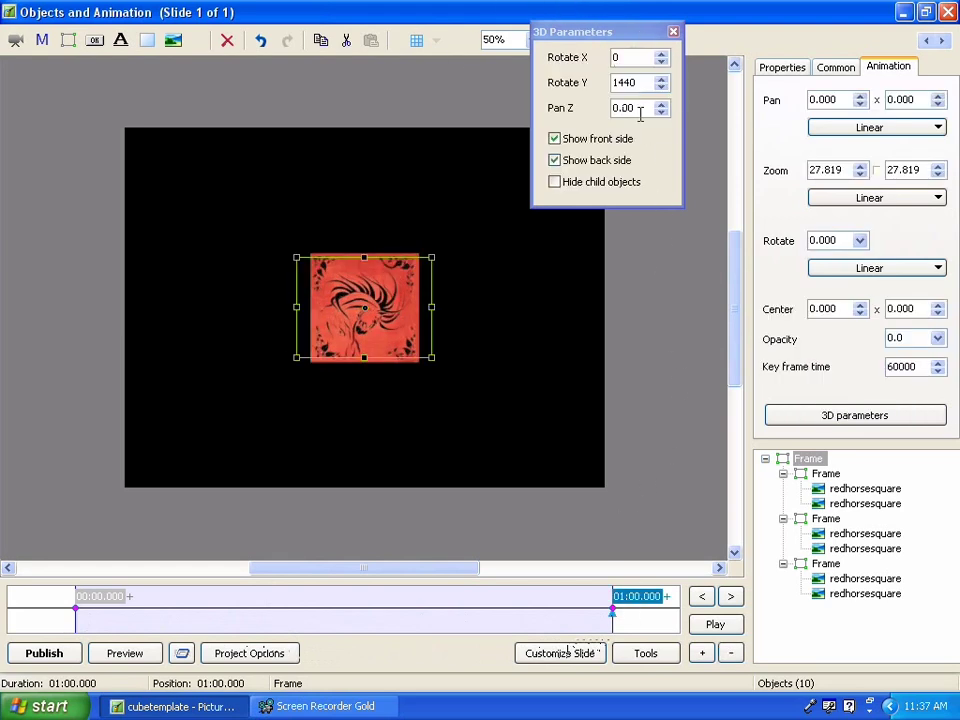
{"action": "double_click", "coordinate": [646, 60]}
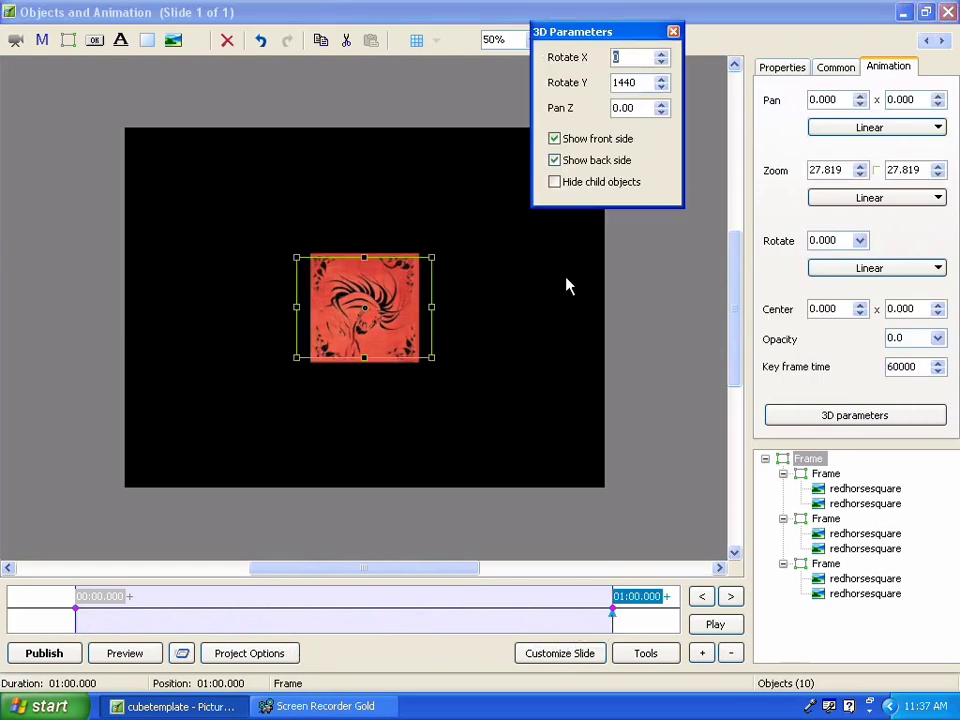
{"action": "type", "text": "720"}
{"action": "mouse_move", "coordinate": [612, 617]}
{"action": "left_mouse_down"}
{"action": "mouse_move", "coordinate": [110, 607]}
{"action": "mouse_move", "coordinate": [315, 627]}
{"action": "mouse_move", "coordinate": [620, 628]}
{"action": "left_mouse_up"}
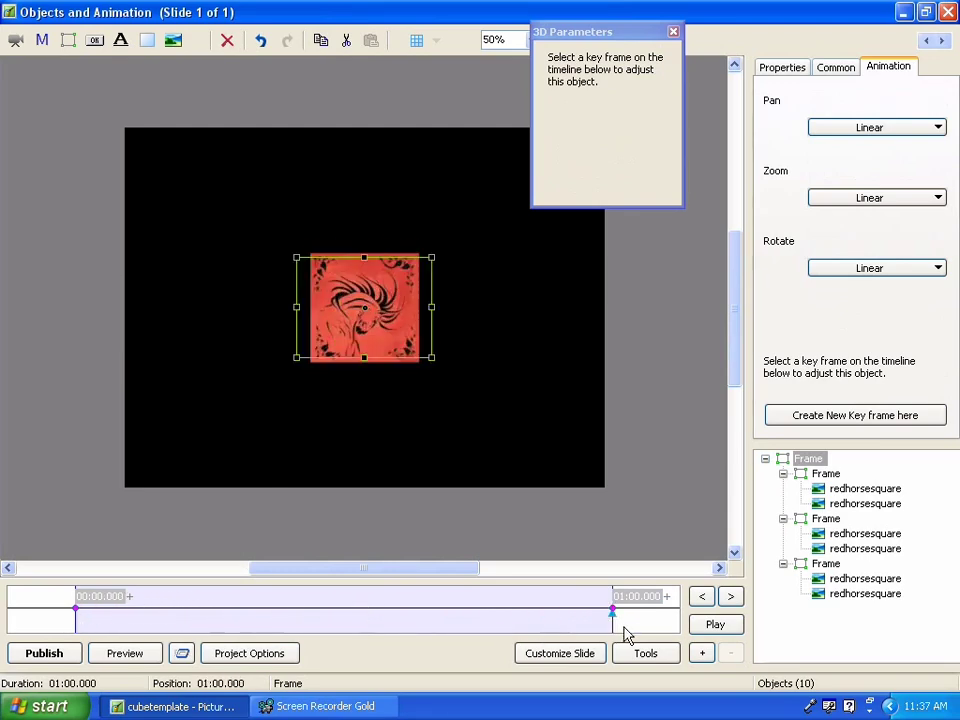
{"action": "left_click", "coordinate": [637, 597]}
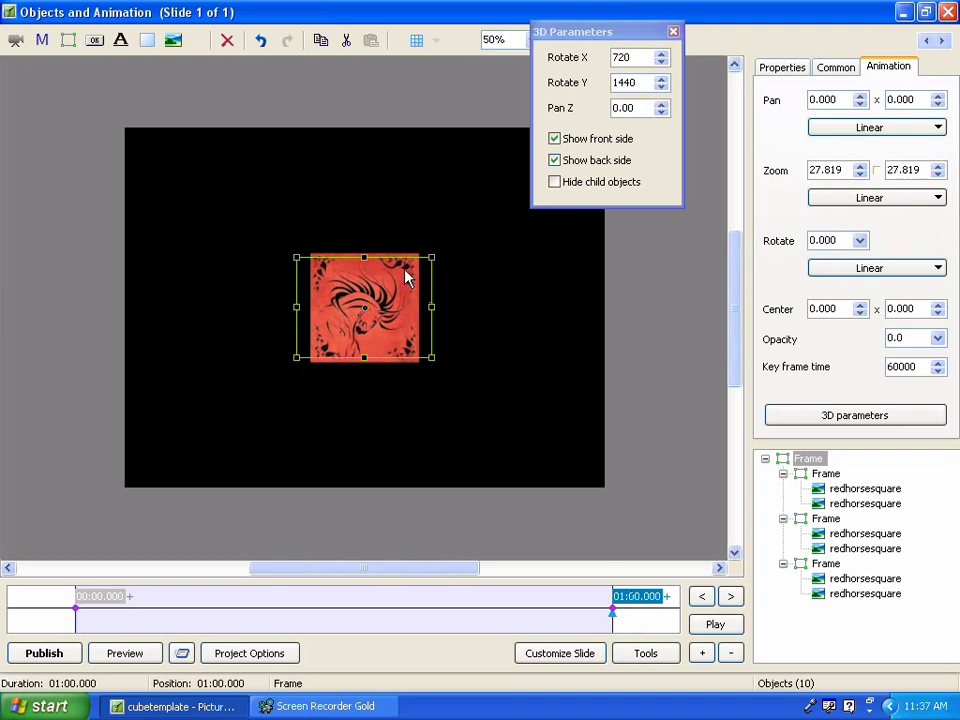
- Add a keyframe at 00:30.262 and enlarge the cube there
{"action": "right_click", "coordinate": [347, 619]}
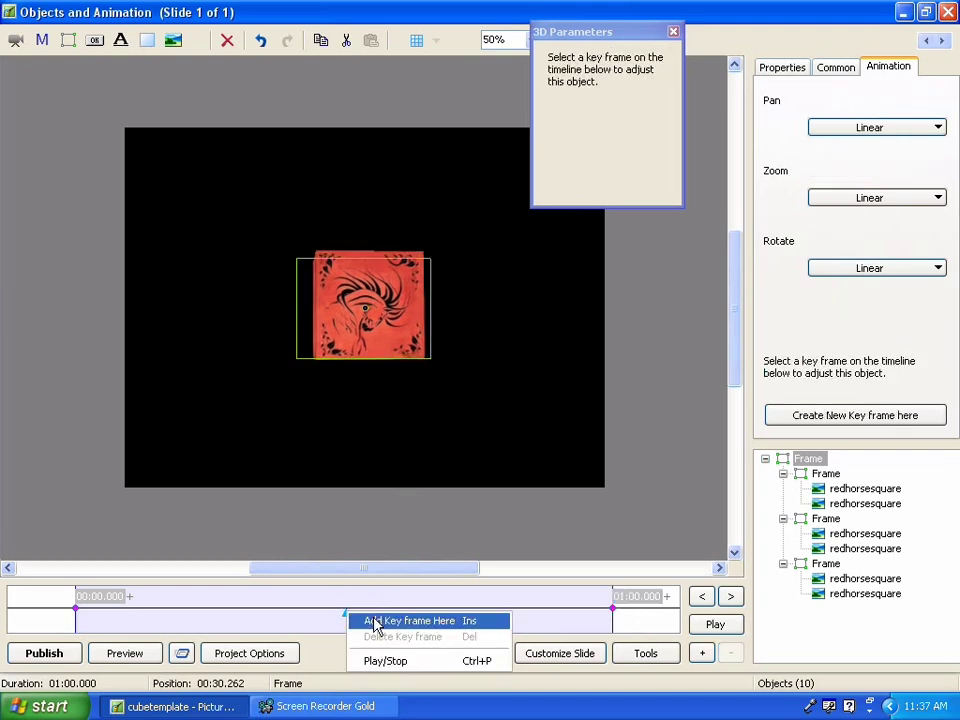
{"action": "left_click", "coordinate": [370, 620]}
{"action": "left_click_drag", "start_coordinate": [363, 258], "coordinate": [362, 214]}
{"action": "left_click_drag", "start_coordinate": [340, 615], "coordinate": [589, 686]}
{"action": "left_click", "coordinate": [638, 597]}
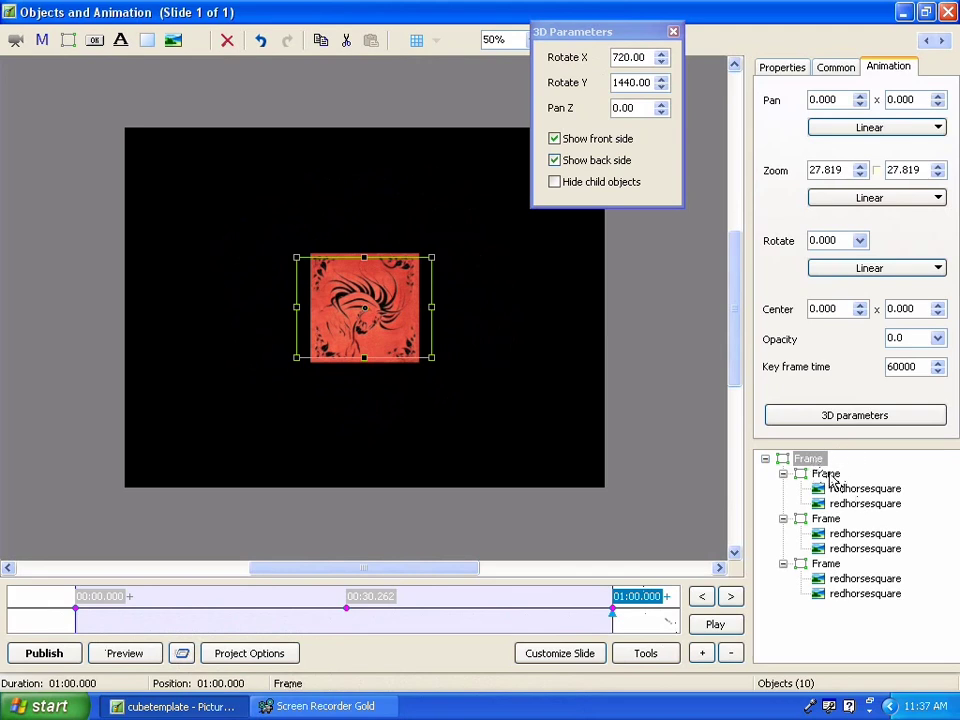
- Set the Pan, Zoom and Rotate speeds to Smooth
{"action": "left_click", "coordinate": [908, 128]}
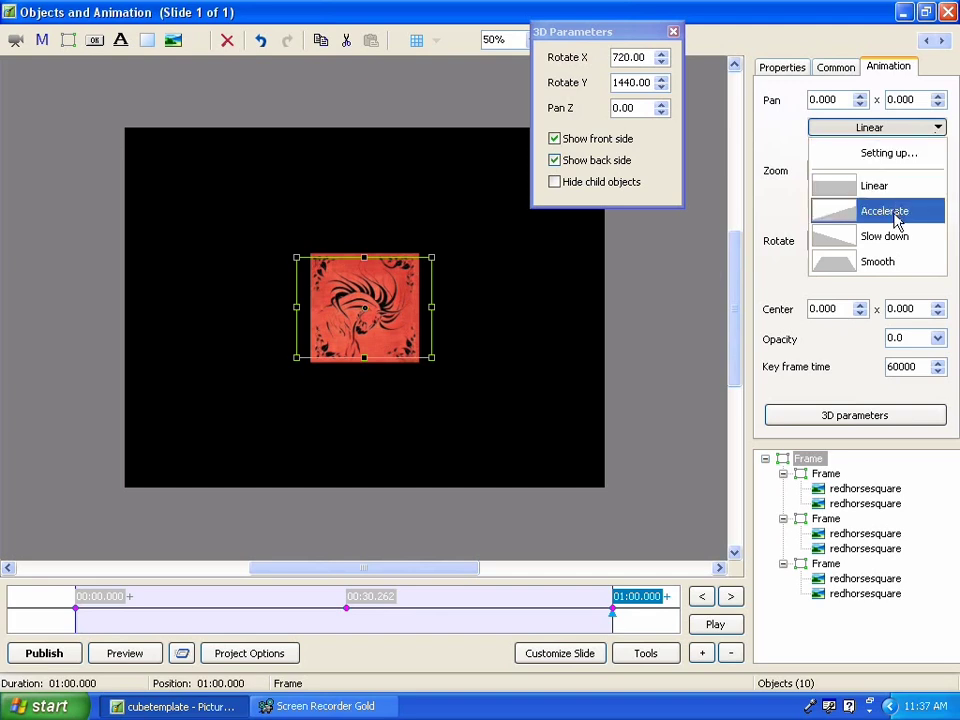
{"action": "left_click", "coordinate": [880, 262]}
{"action": "left_click", "coordinate": [938, 198]}
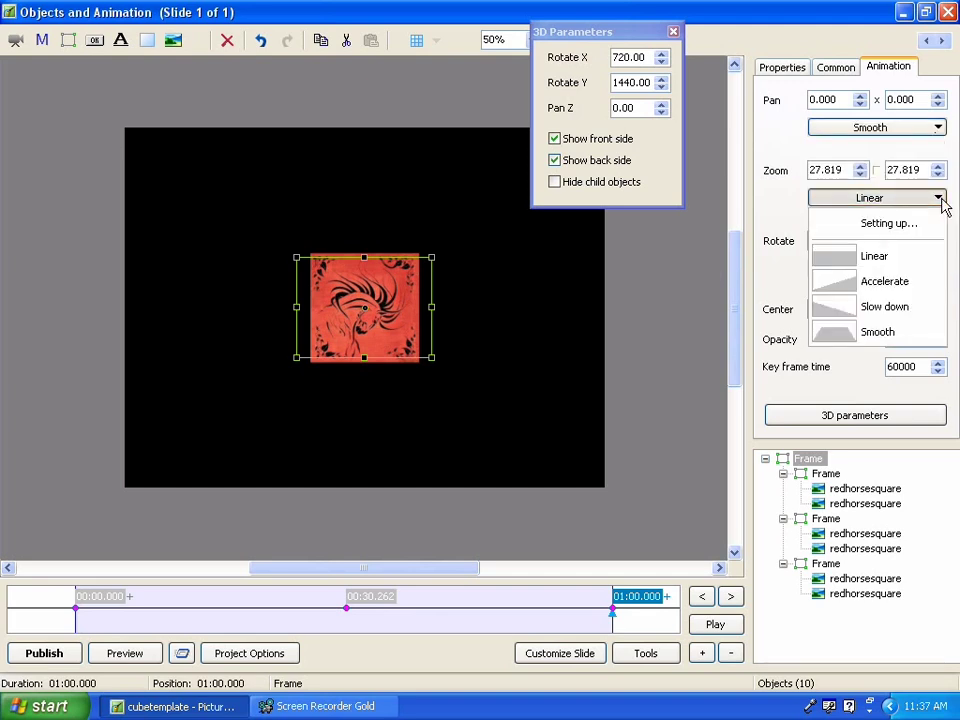
{"action": "left_click", "coordinate": [921, 332]}
{"action": "left_click", "coordinate": [936, 270]}
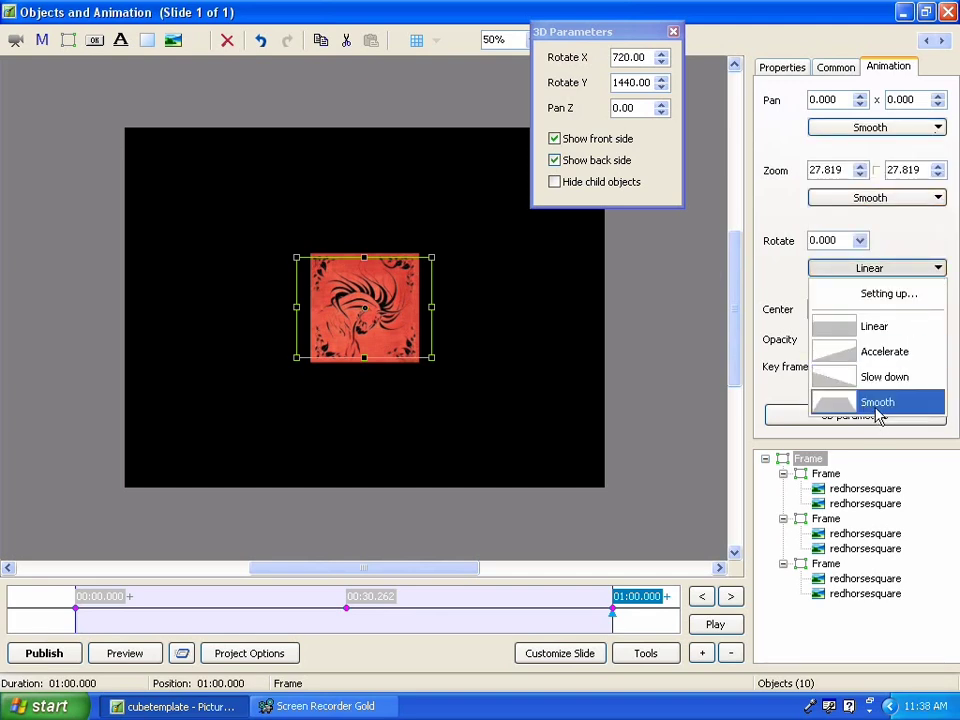
{"action": "left_click", "coordinate": [886, 403]}
- Give pan a custom speed curve separated at the middle keyframe
{"action": "left_click", "coordinate": [938, 127]}
{"action": "left_click", "coordinate": [890, 157]}
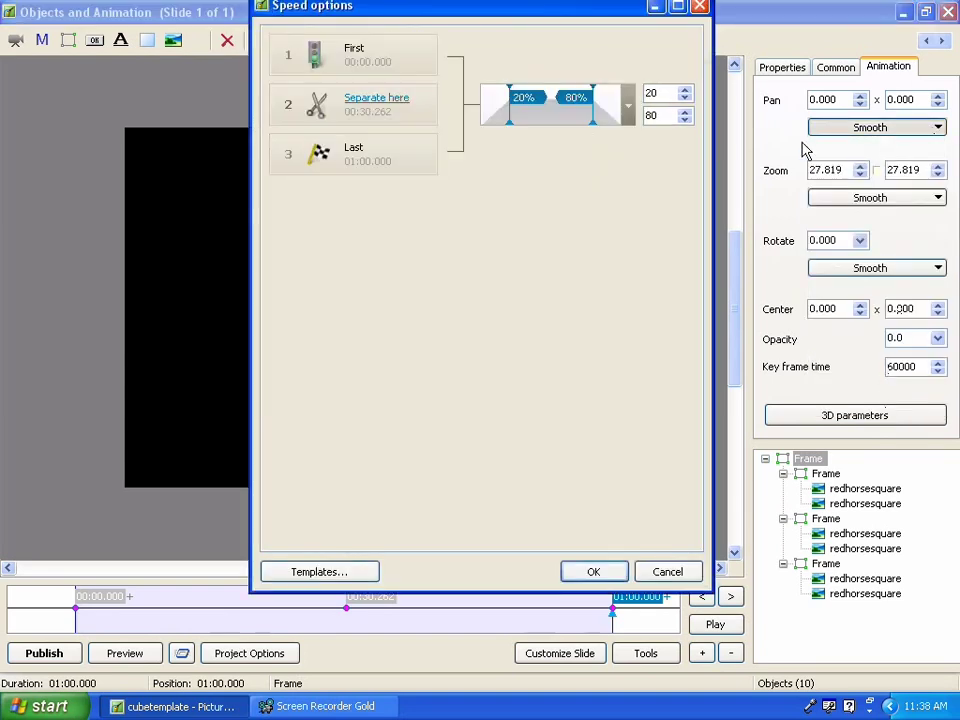
{"action": "left_click", "coordinate": [395, 100]}
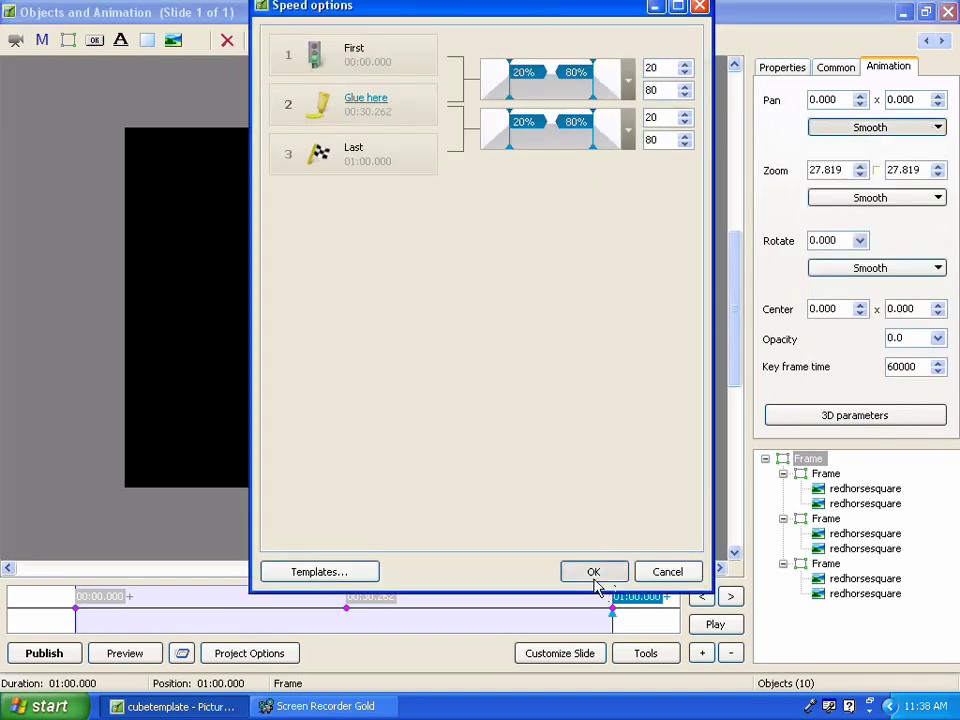
{"action": "left_click", "coordinate": [593, 571]}
- Give zoom a custom speed curve separated at the middle keyframe
{"action": "left_click", "coordinate": [937, 199]}
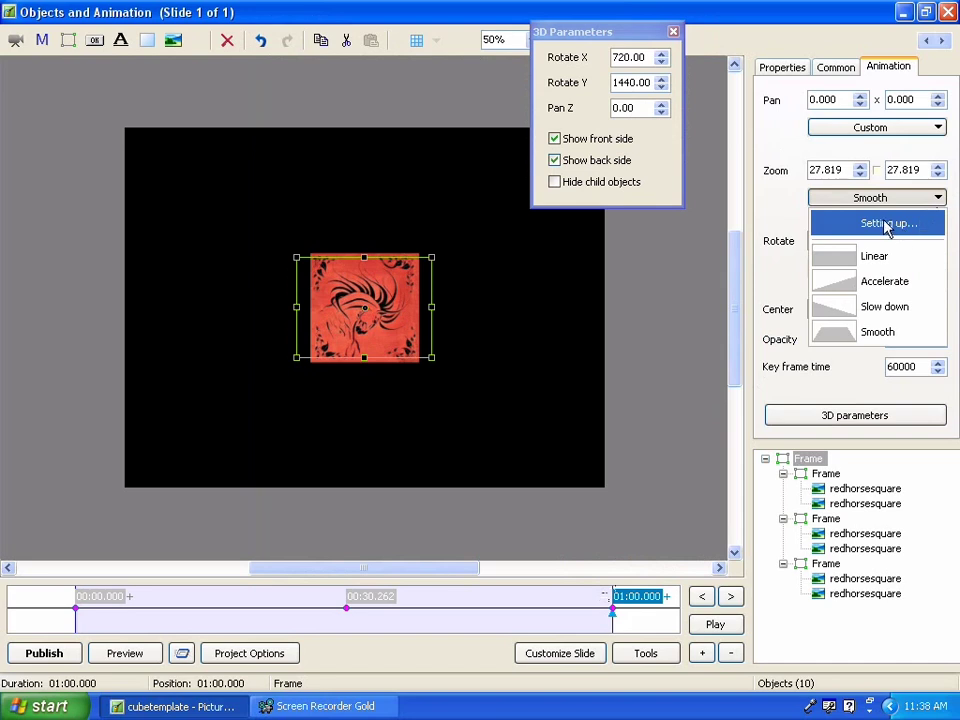
{"action": "left_click", "coordinate": [886, 226]}
{"action": "left_click", "coordinate": [392, 101]}
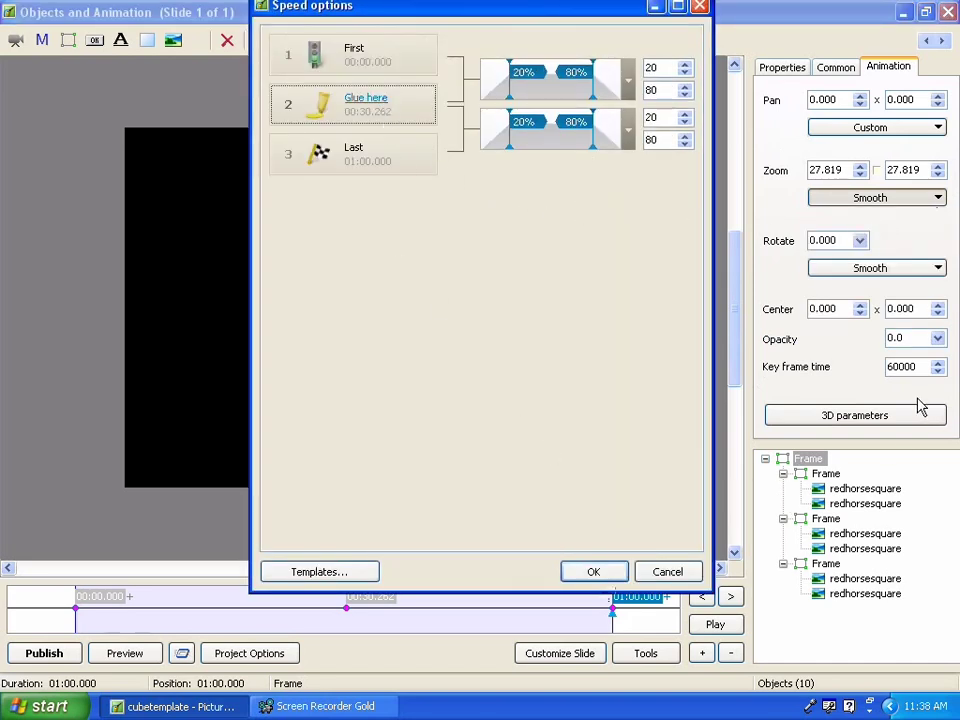
{"action": "left_click", "coordinate": [609, 571]}
- Give rotation a custom speed curve separated at the middle keyframe, then play a preview
{"action": "left_click", "coordinate": [938, 268]}
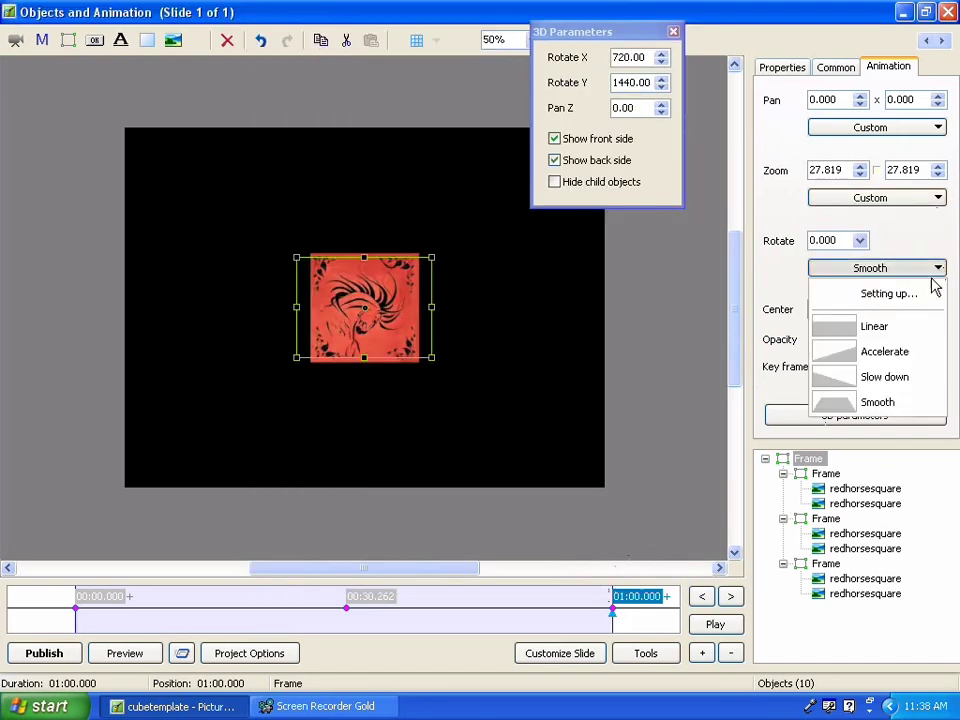
{"action": "left_click", "coordinate": [906, 294]}
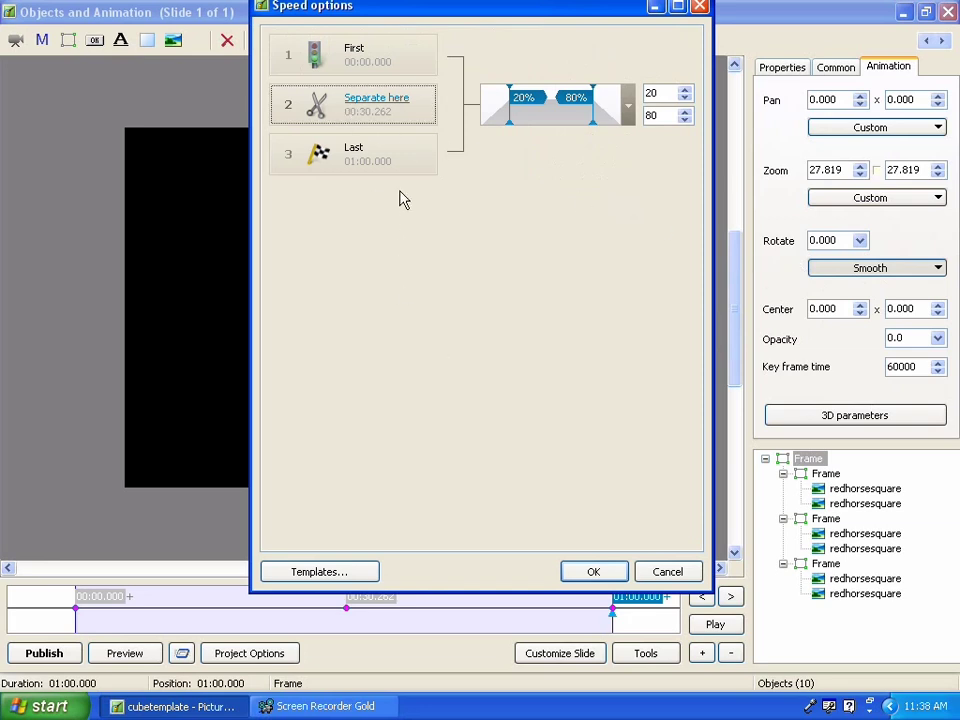
{"action": "left_click", "coordinate": [377, 99]}
{"action": "left_click", "coordinate": [594, 572]}
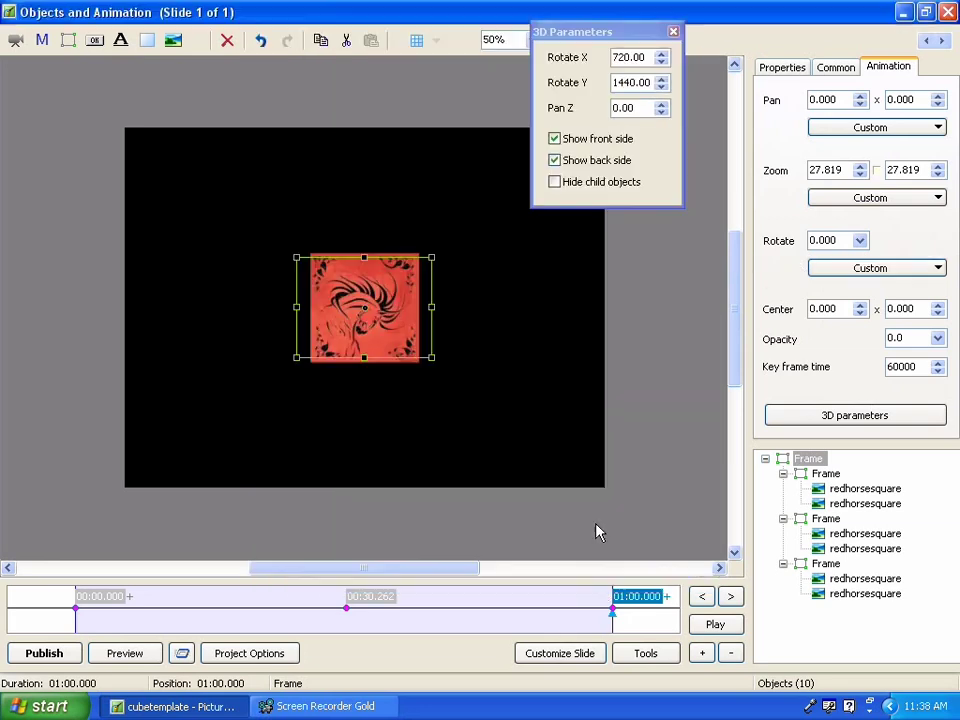
{"action": "left_click", "coordinate": [120, 655]}
- Close the 3D Parameters window and delete the cube Frame's 00:30.262 keyframe
{"action": "left_click", "coordinate": [673, 31]}
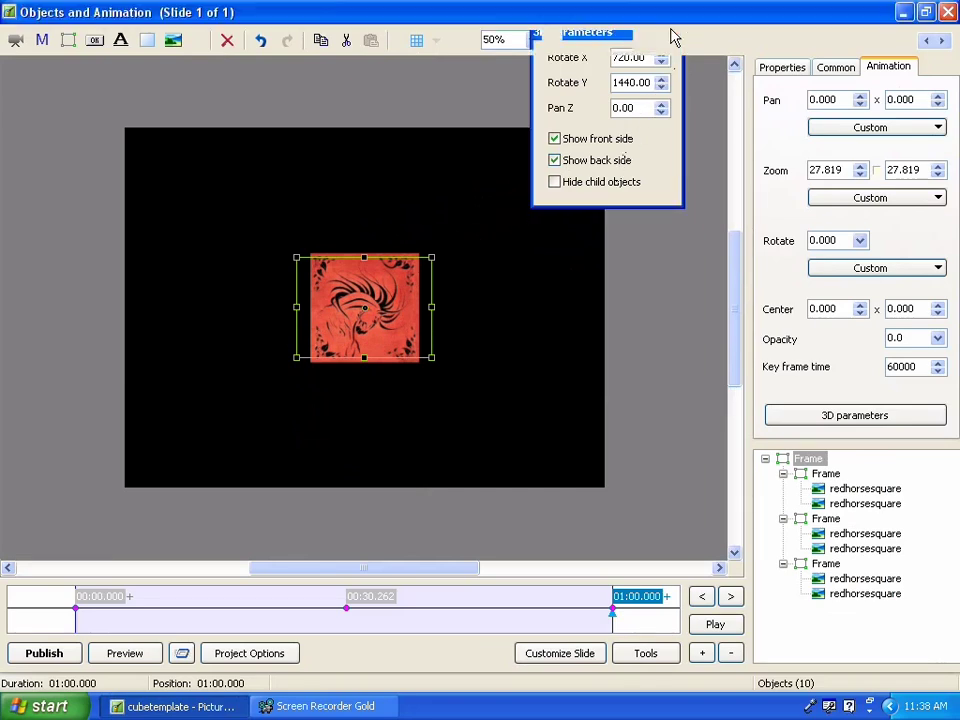
{"action": "left_click", "coordinate": [806, 459]}
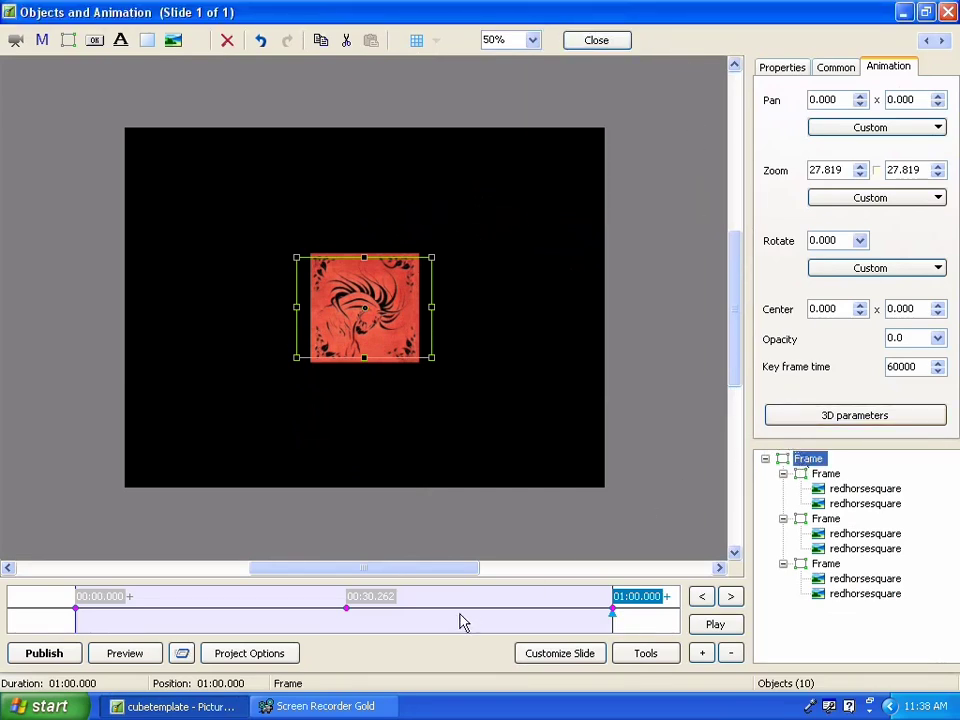
{"action": "left_click", "coordinate": [381, 598]}
{"action": "key", "text": "Delete"}
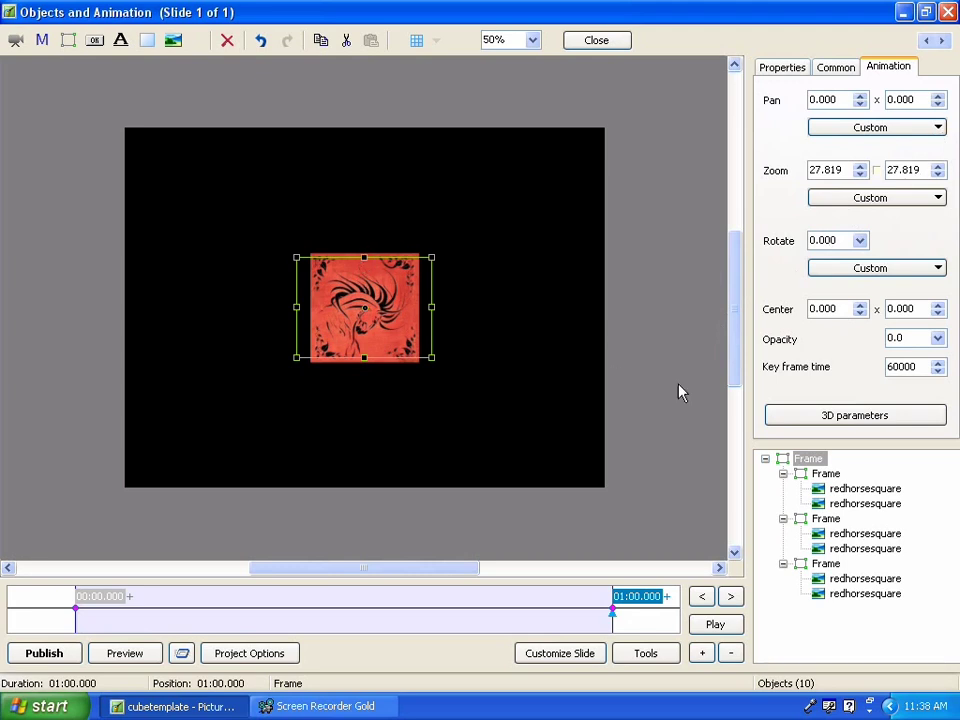
{"action": "left_click", "coordinate": [810, 463]}
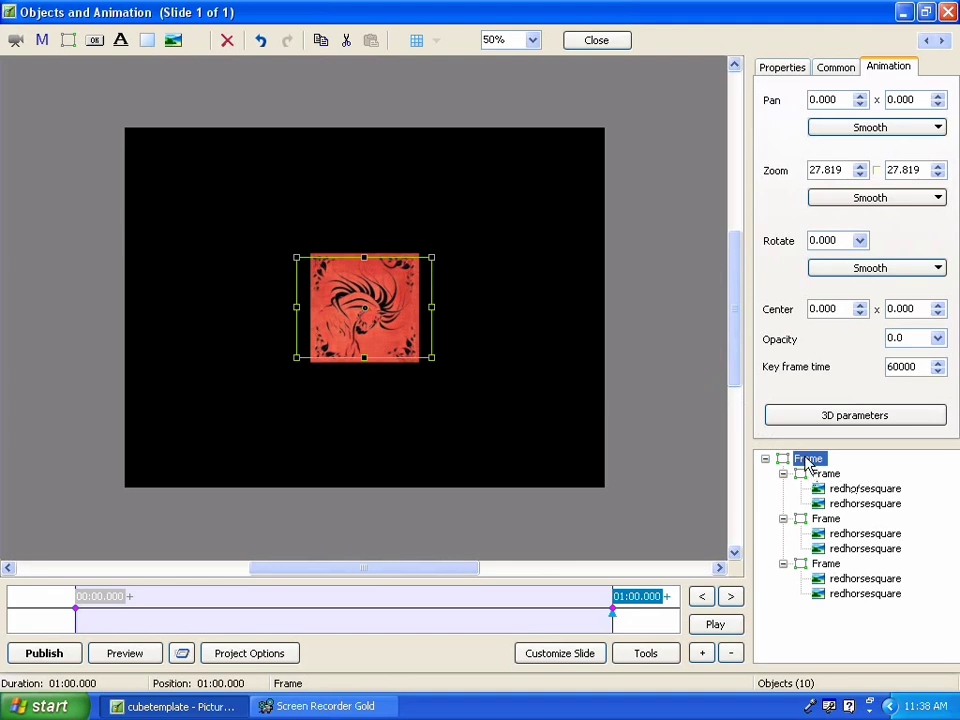